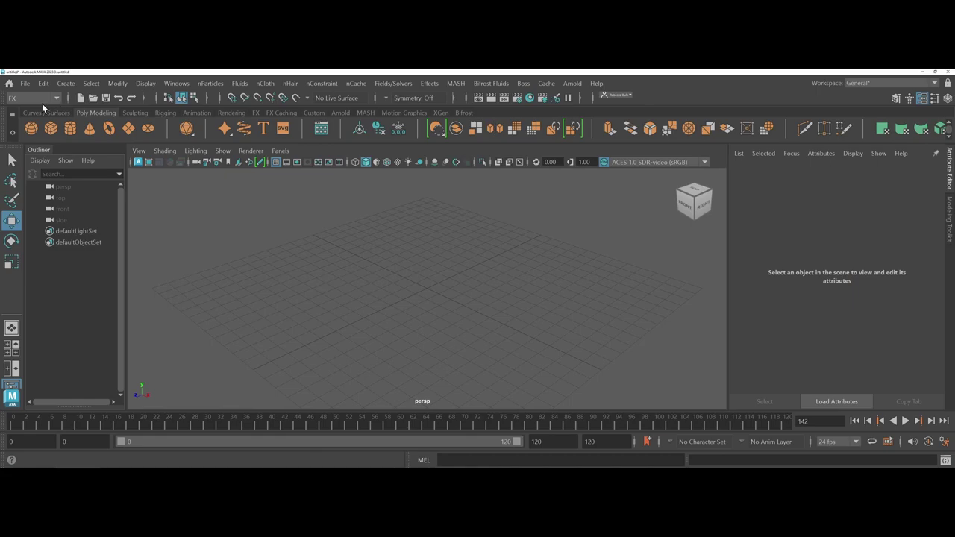
Create a new polygon plane from the shelf.
left_click(257, 85)
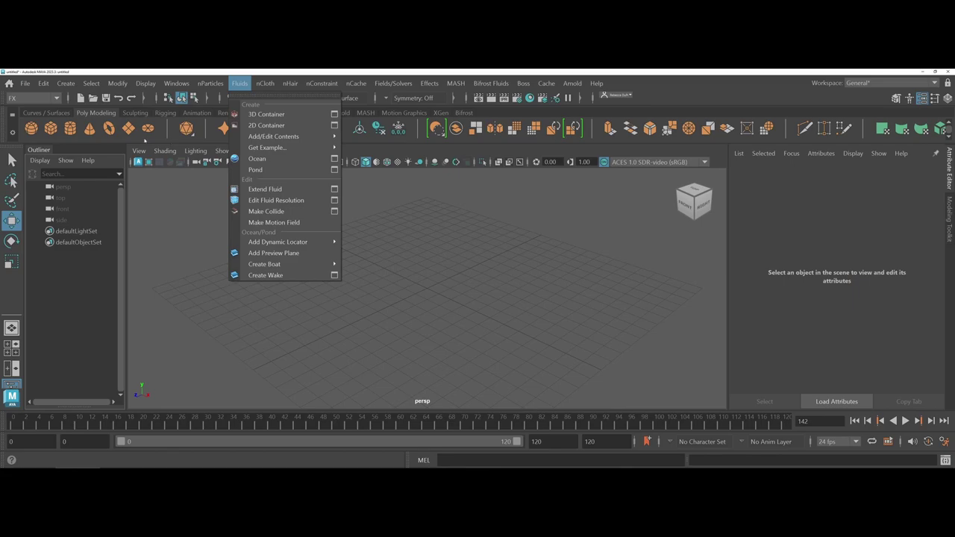
left_click(240, 83)
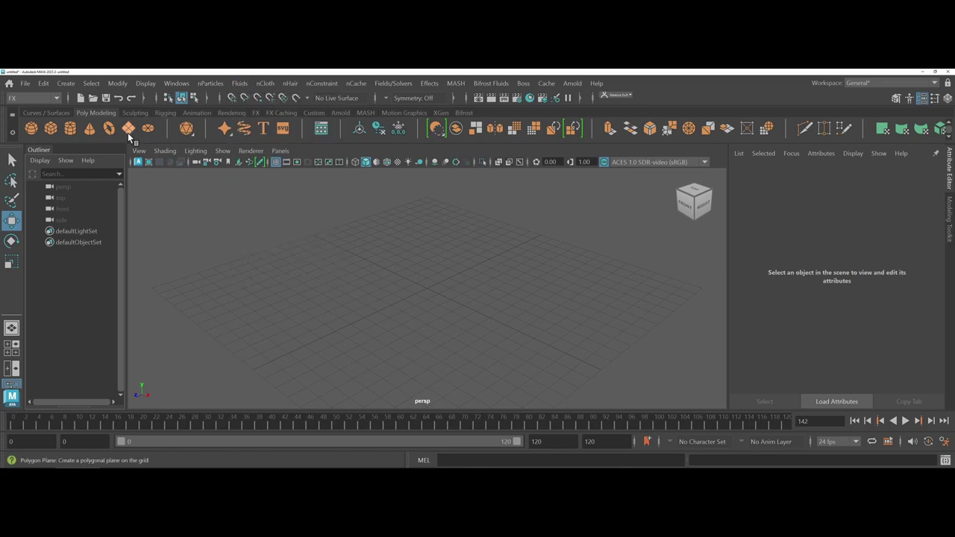
left_click(128, 128)
Scale the plane up to about 3.3 and raise it 7.342 in Y.
key("e")
key("r")
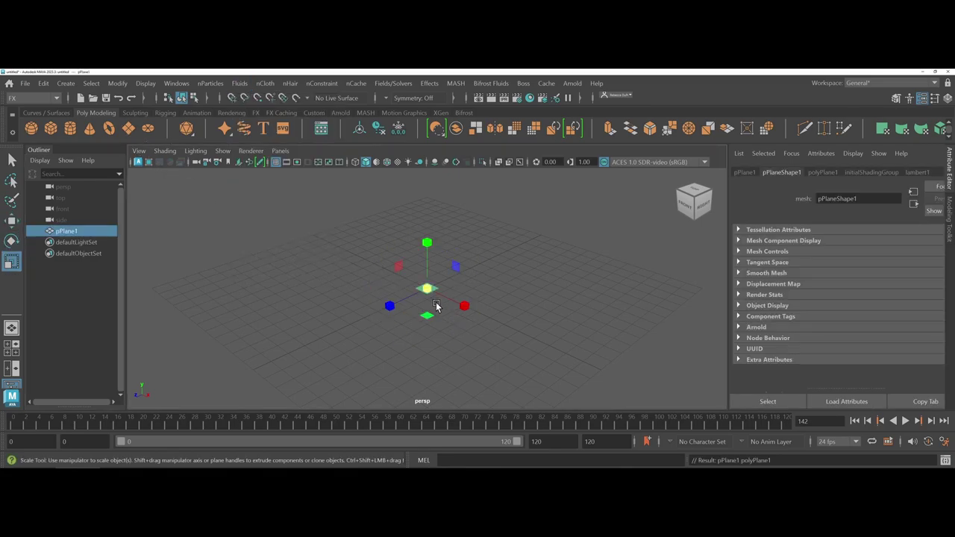
left_click_drag(428, 290, 561, 298)
key("w")
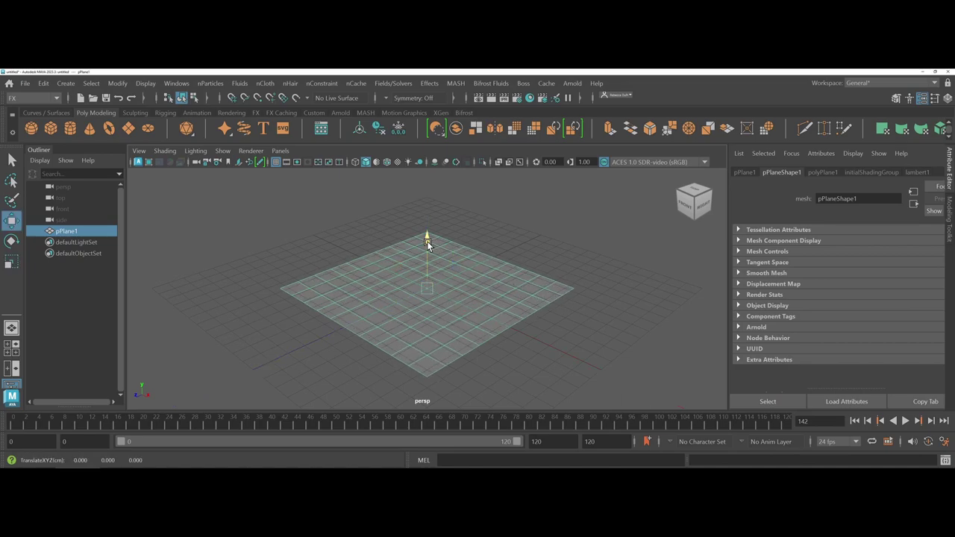
left_click_drag(426, 240, 425, 181)
scroll(429, 201, "down", 4)
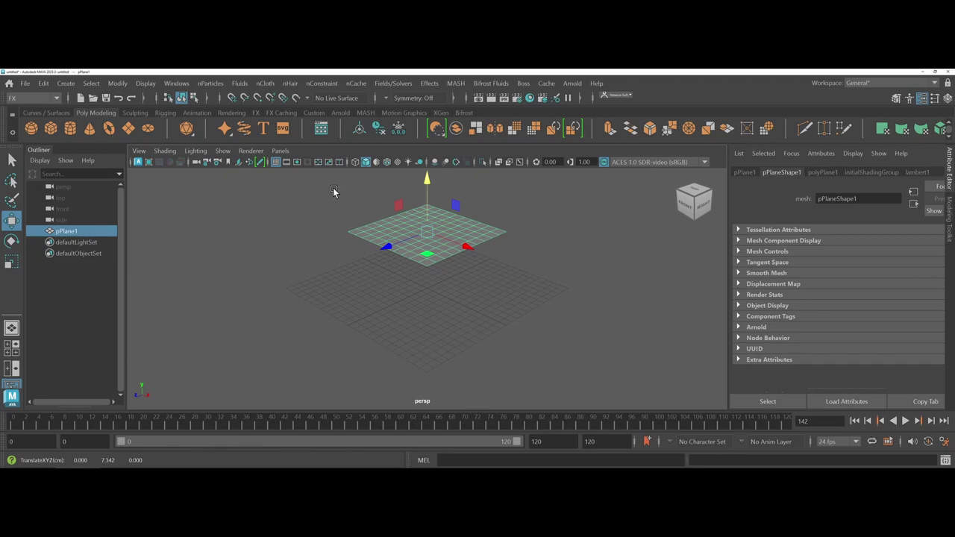
Convert the plane to nCloth and select the new nucleus1 solver.
left_click(266, 83)
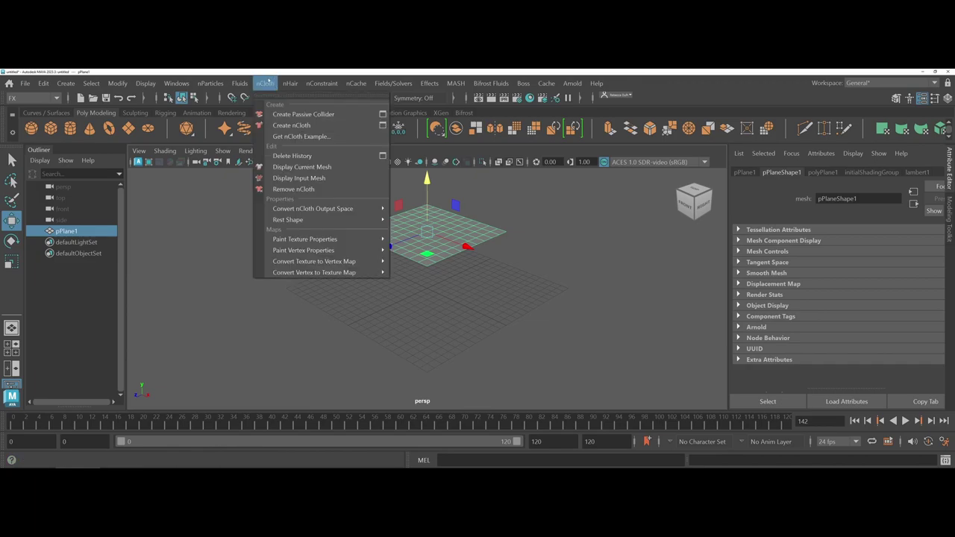
left_click(291, 126)
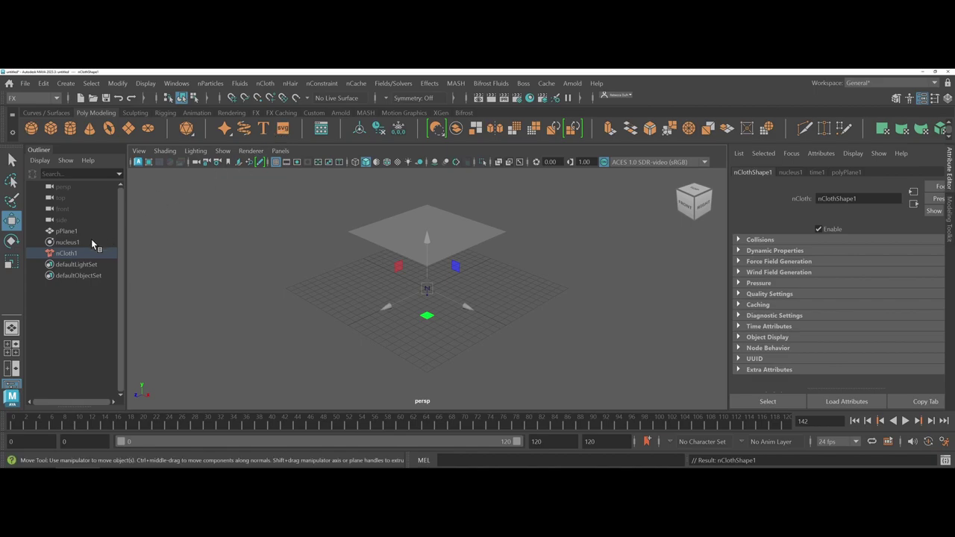
left_click(71, 244)
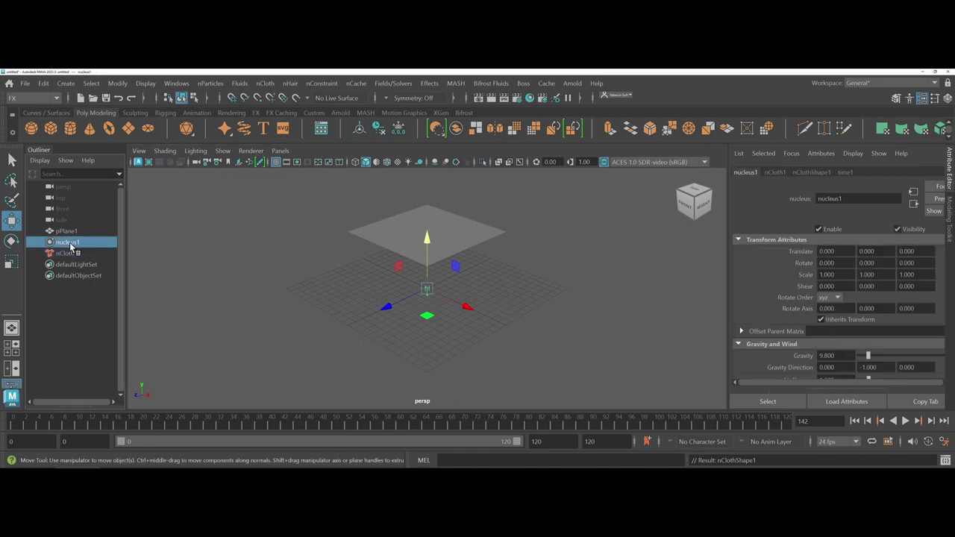
left_click_drag(71, 246, 73, 242)
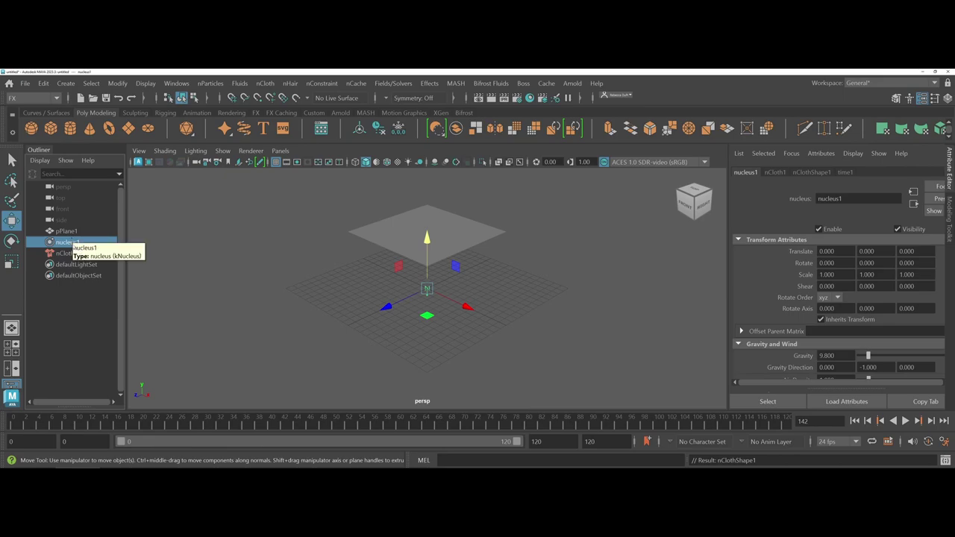
left_click_drag(73, 243, 73, 248)
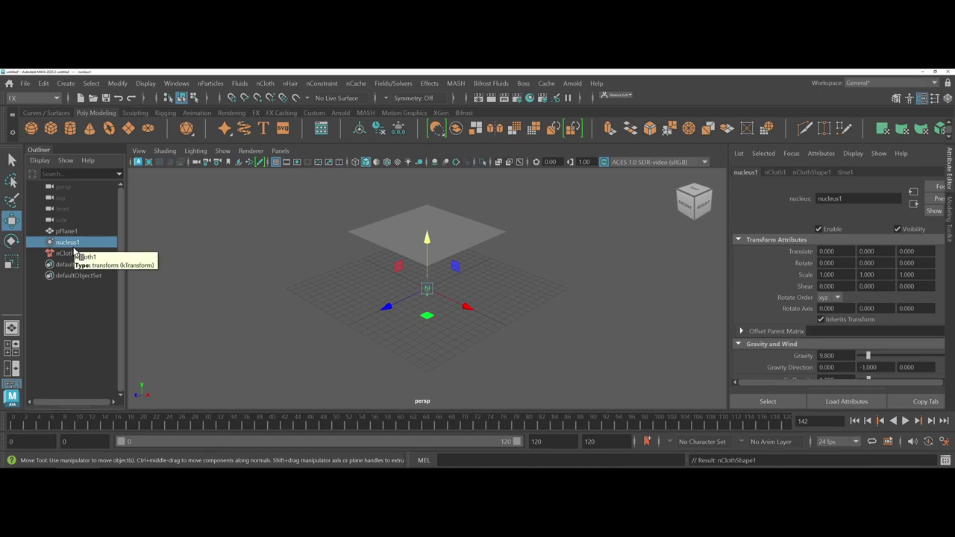
Inspect the nCloth1 and nClothShape1 attributes, expanding and collapsing Collisions.
left_click(76, 254)
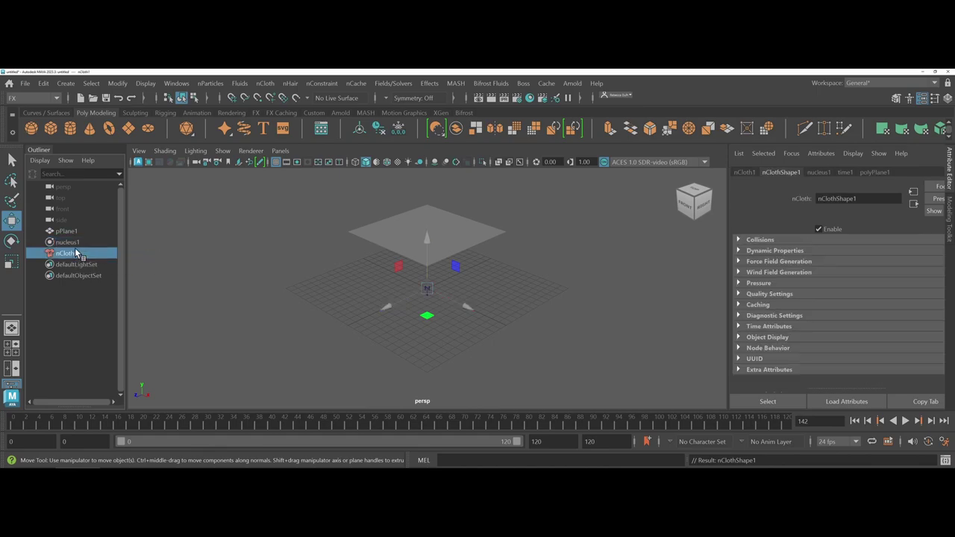
left_click(740, 173)
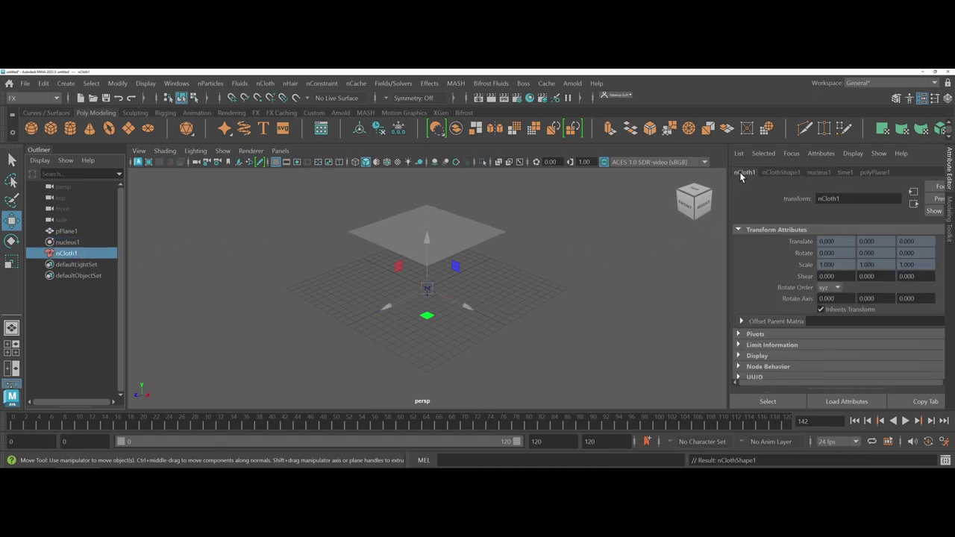
left_click(765, 173)
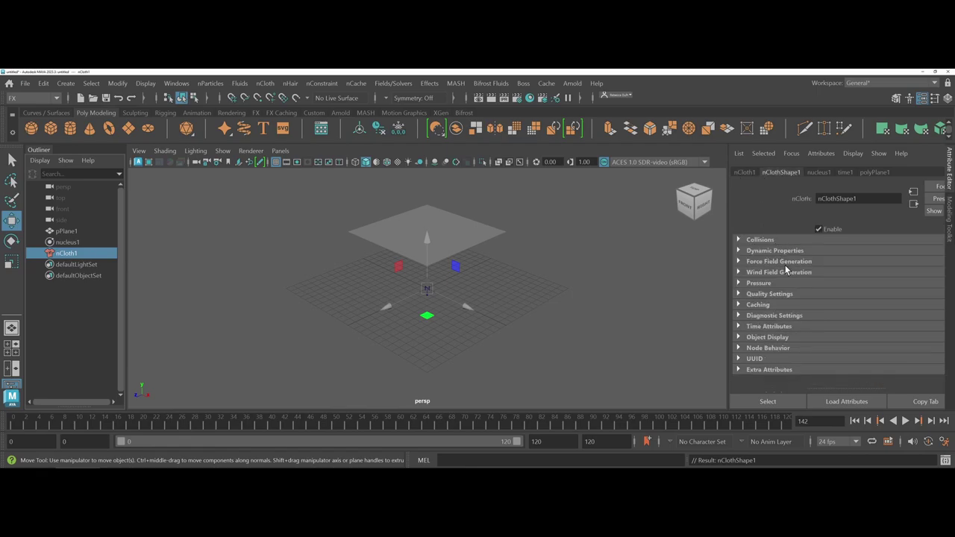
left_click(738, 240)
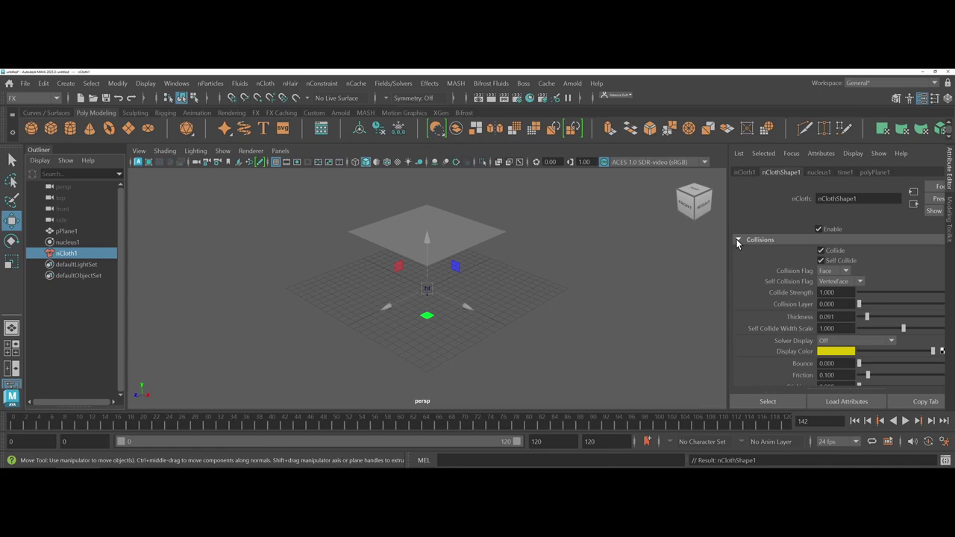
left_click(737, 240)
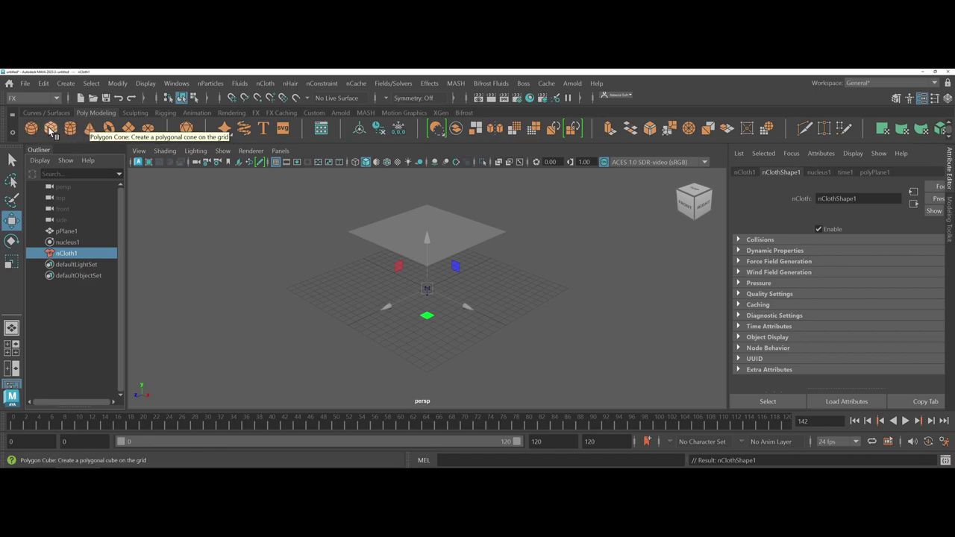
Create a polygon cone, scale it to about 2.562 and raise it 1.482 in Y.
left_click(90, 130)
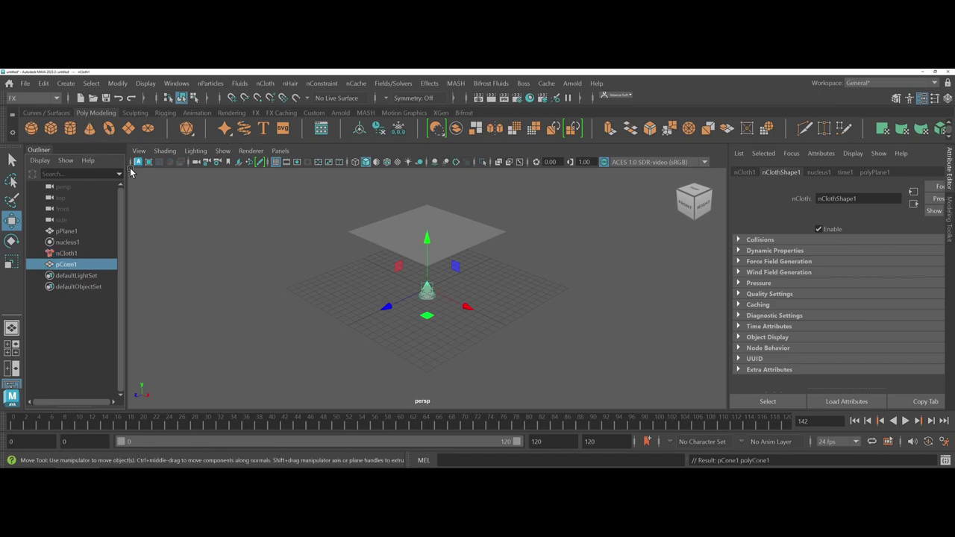
key("e")
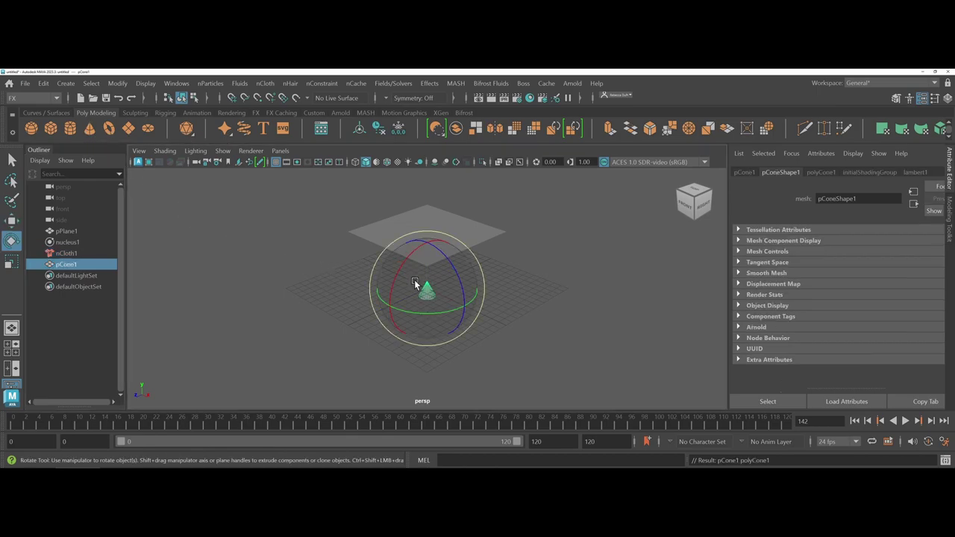
key("r")
left_click_drag(427, 288, 448, 292)
key("w")
left_click_drag(427, 248, 424, 229)
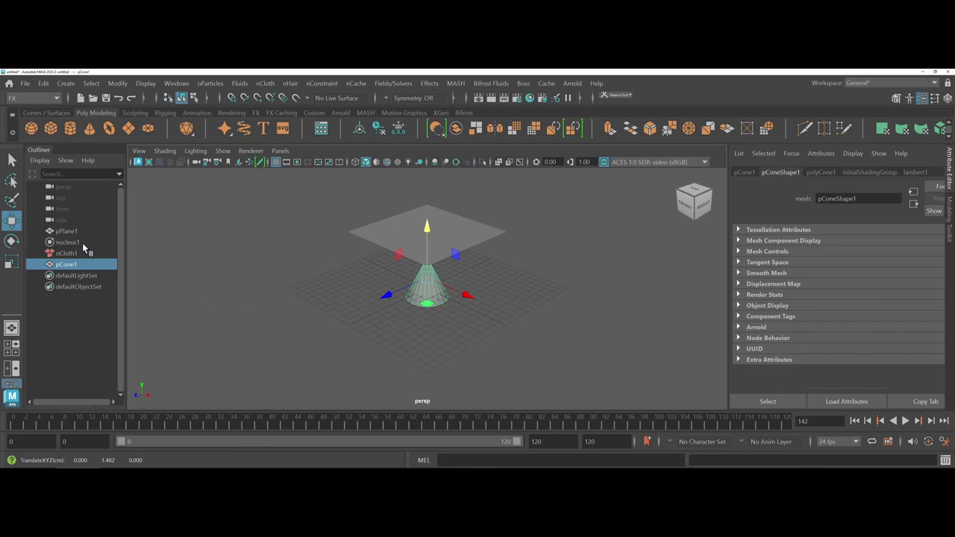
Rename pPlane1 to clothDemo.
double_click(67, 231)
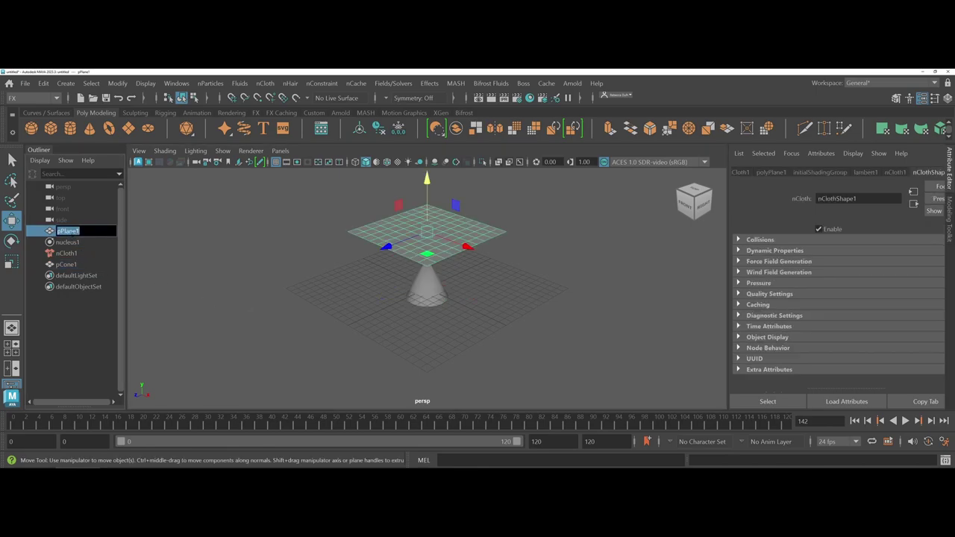
type("clothDemo")
key("Return")
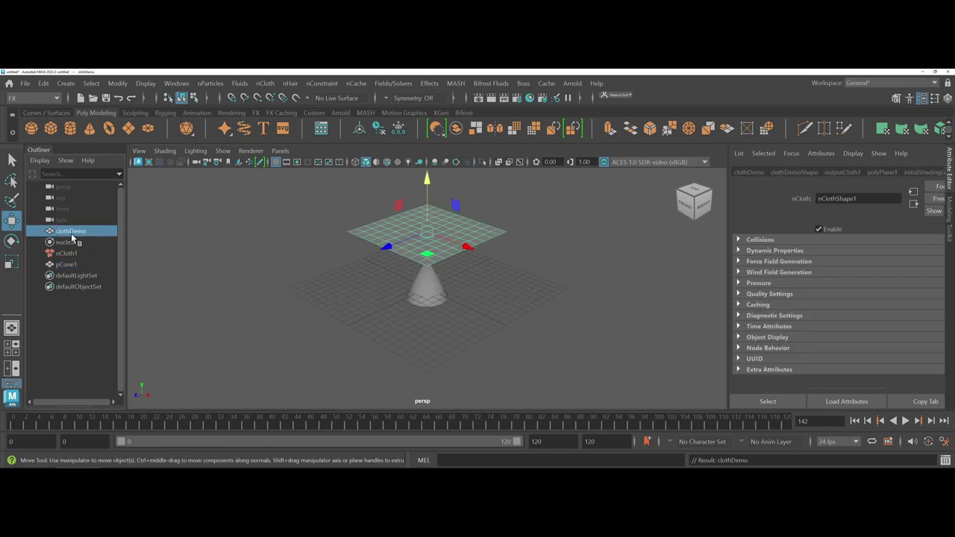
Play the simulation to watch the cloth fall through the cone, then reset to frame 0.
left_click(855, 421)
left_click(906, 421)
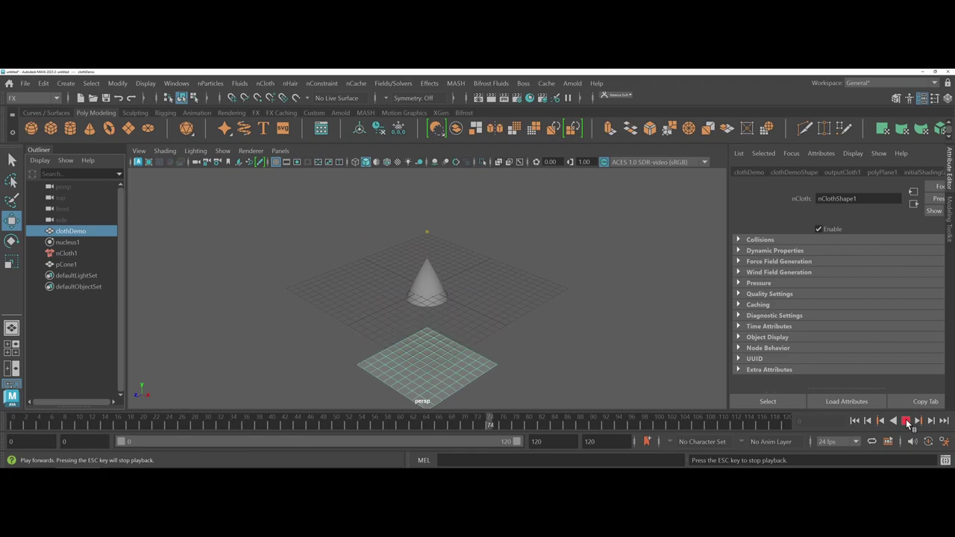
left_click(906, 421)
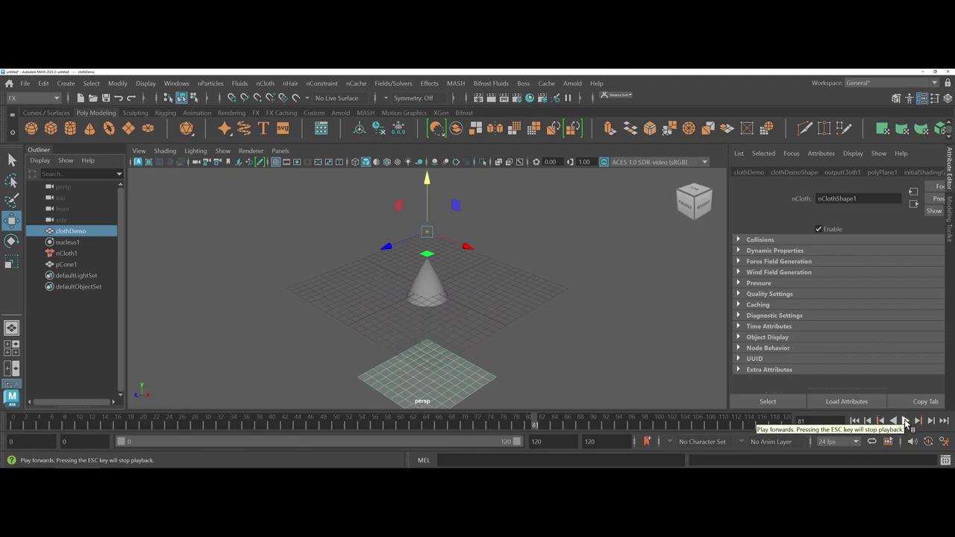
left_click(855, 420)
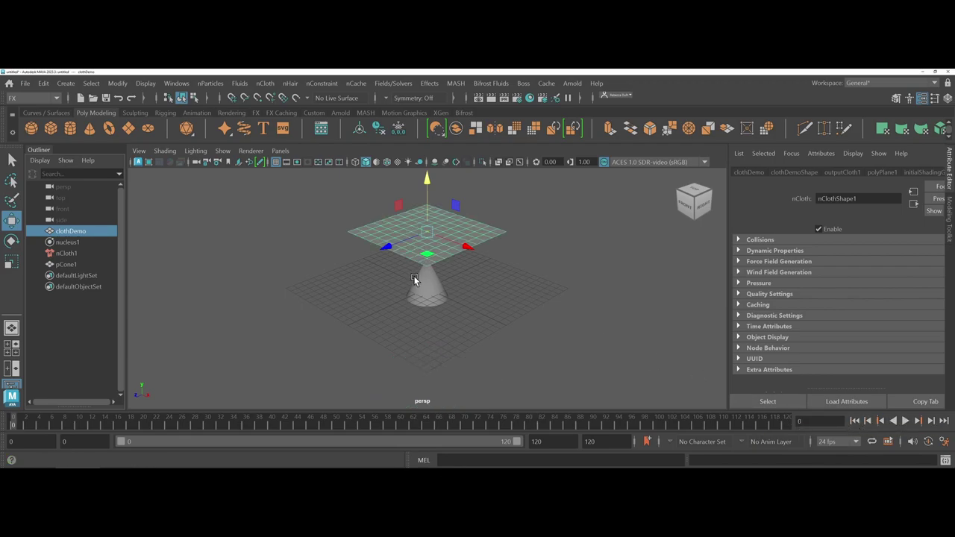
Rename the cone to colliderDemo and make it a passive collider (nRigid1).
left_click(266, 83)
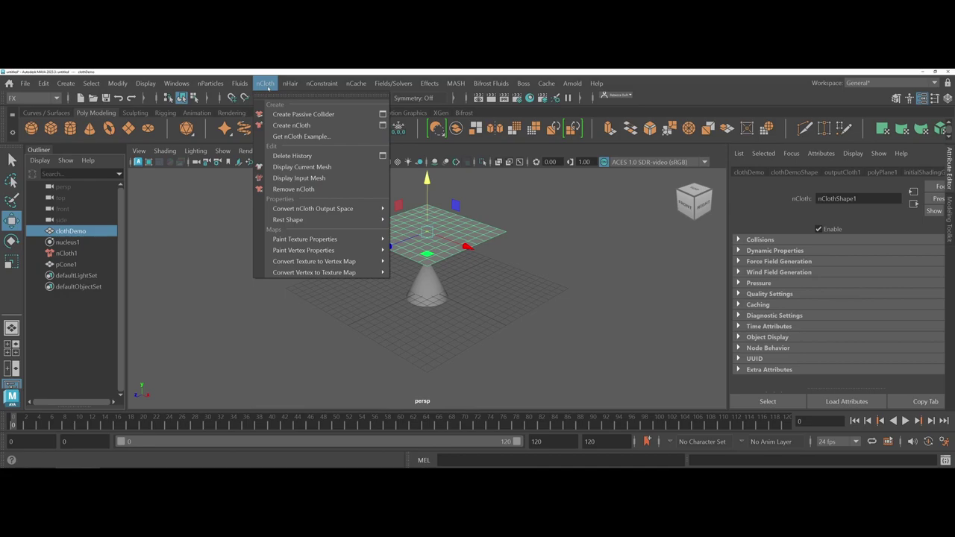
left_click(266, 83)
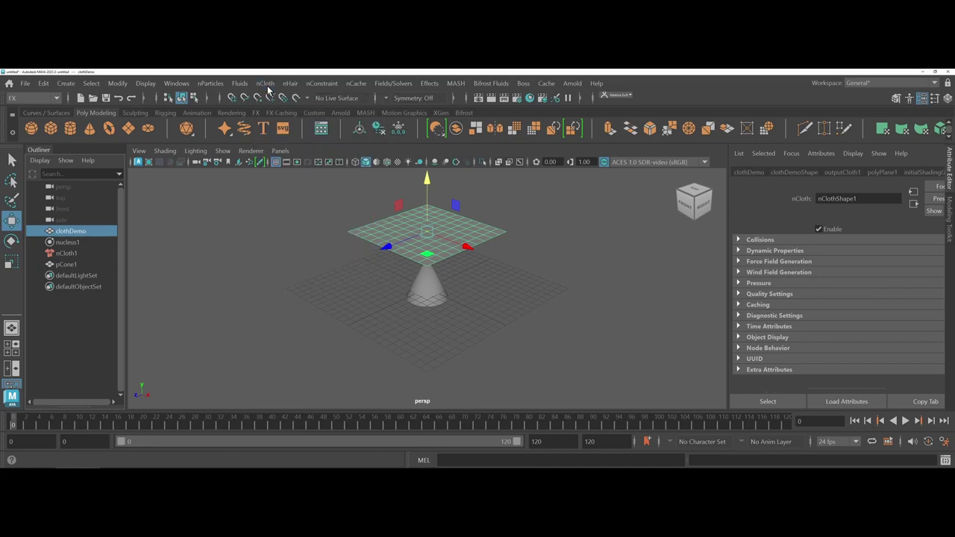
left_click(432, 282)
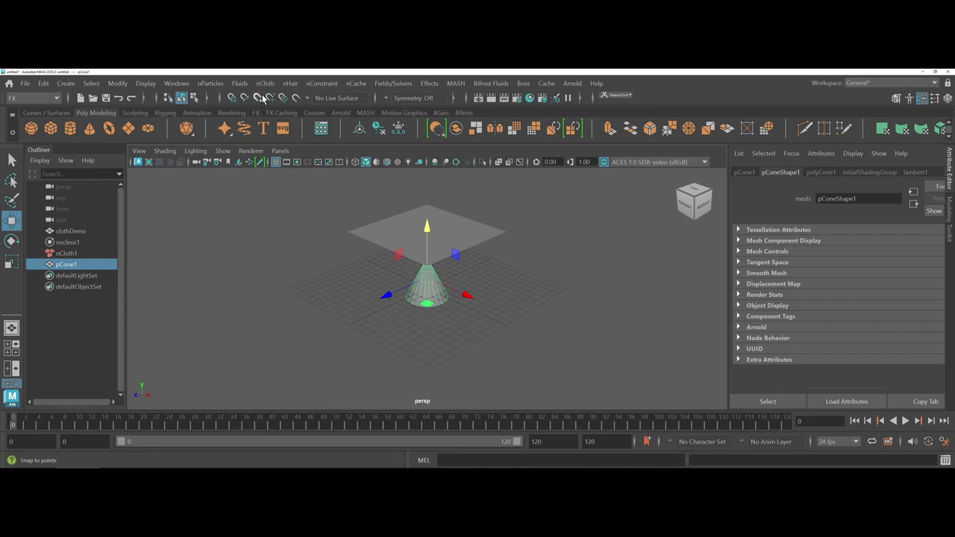
double_click(63, 265)
type("colliderDemo")
key("Return")
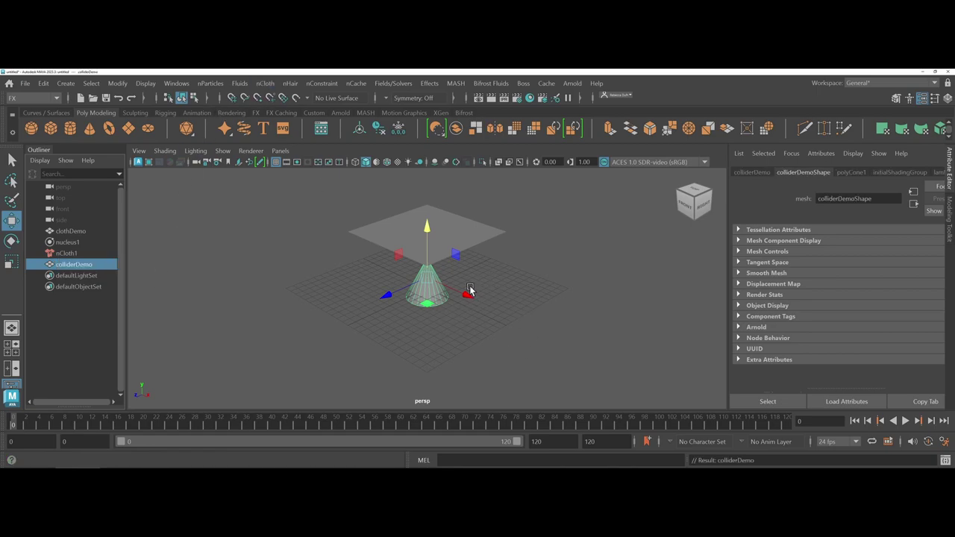
left_click(265, 82)
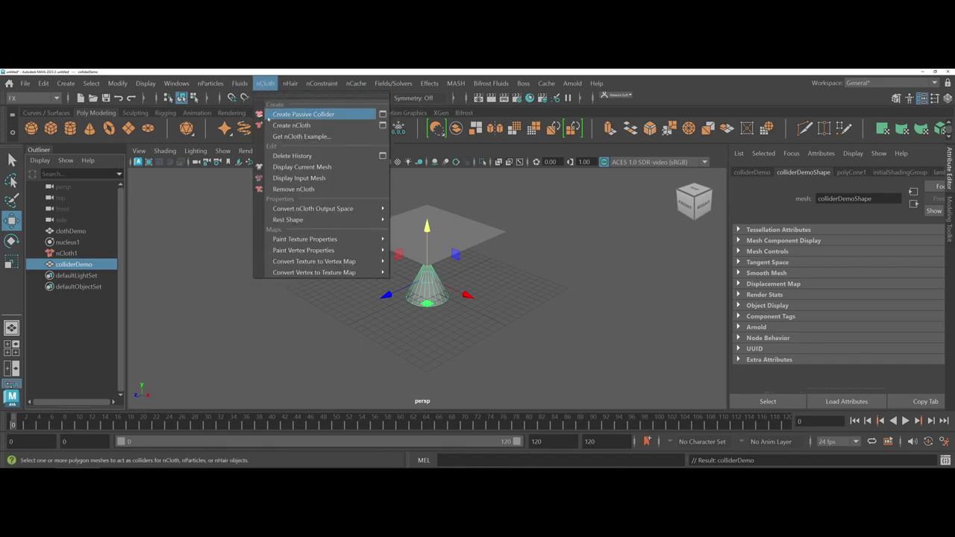
left_click(281, 115)
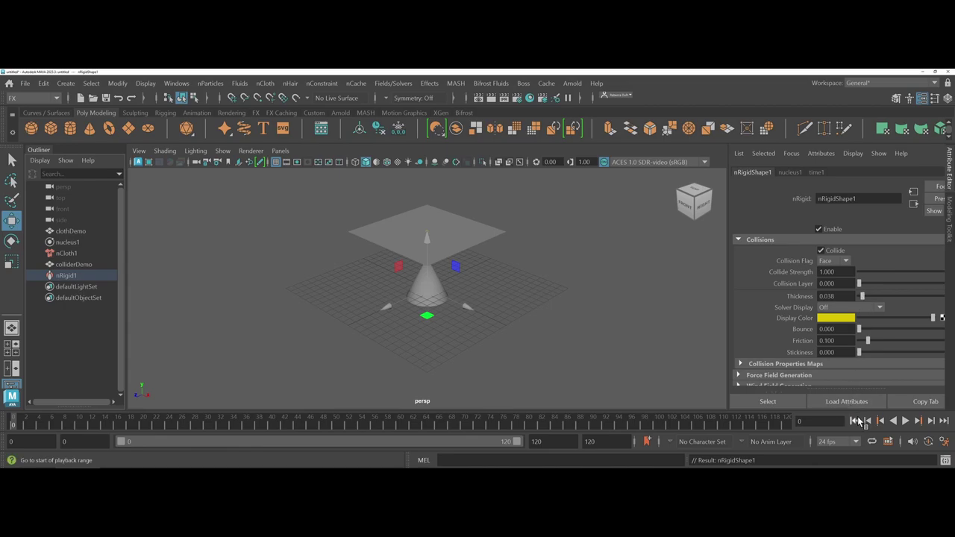
Play the cloth draping over the cone, rewind to frame 0, and select the cloth.
left_click(905, 421)
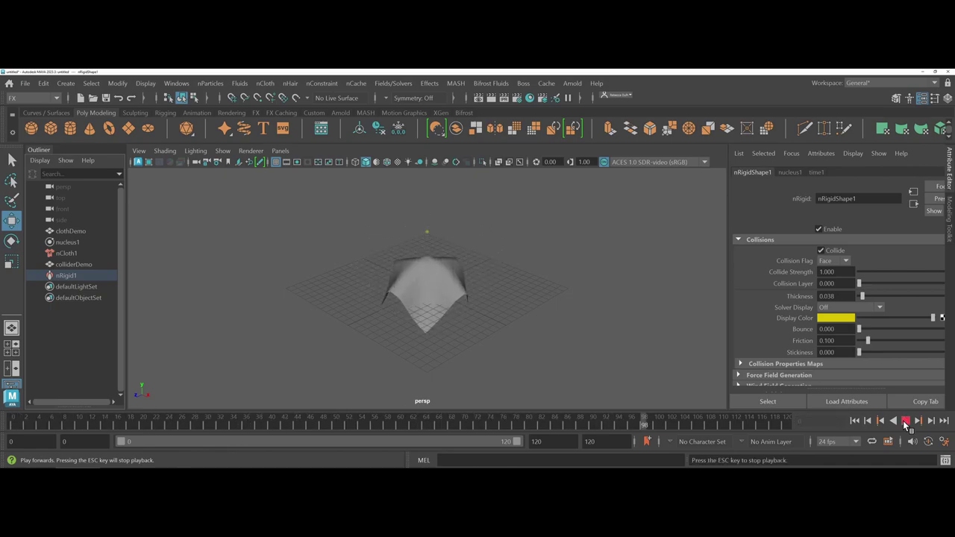
left_click(905, 421)
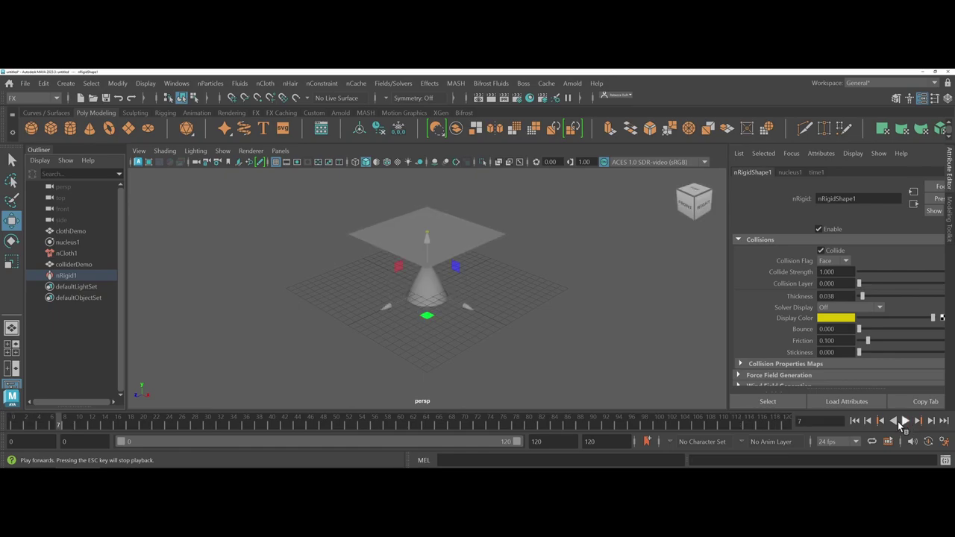
left_click(854, 421)
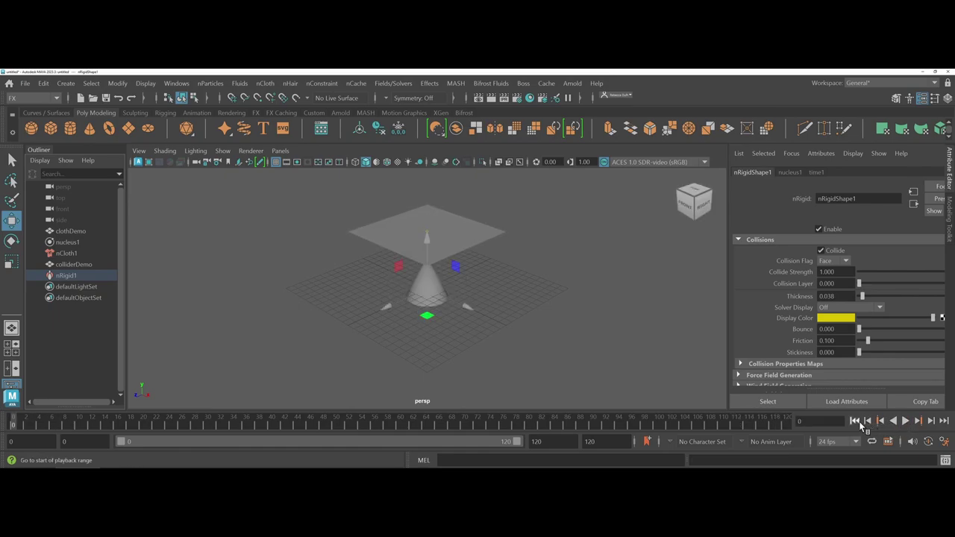
left_click(450, 241)
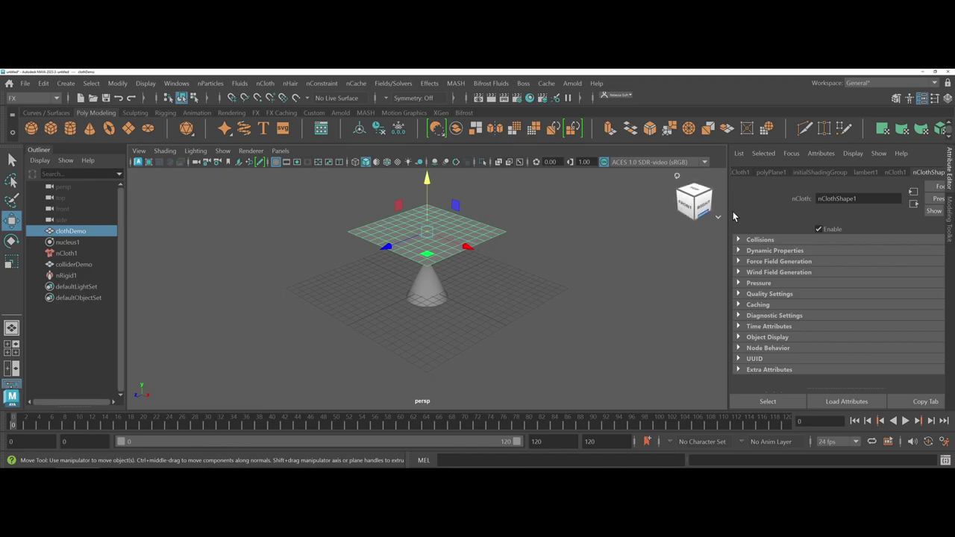
Browse the nCloth1 and lambert1 attributes, open the Color picker, and widen the panel.
left_click(895, 172)
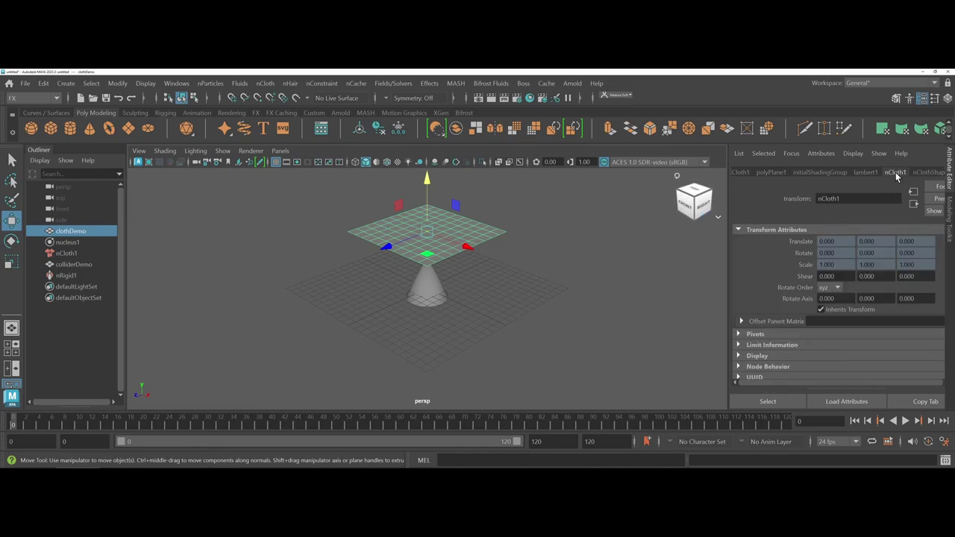
left_click(858, 174)
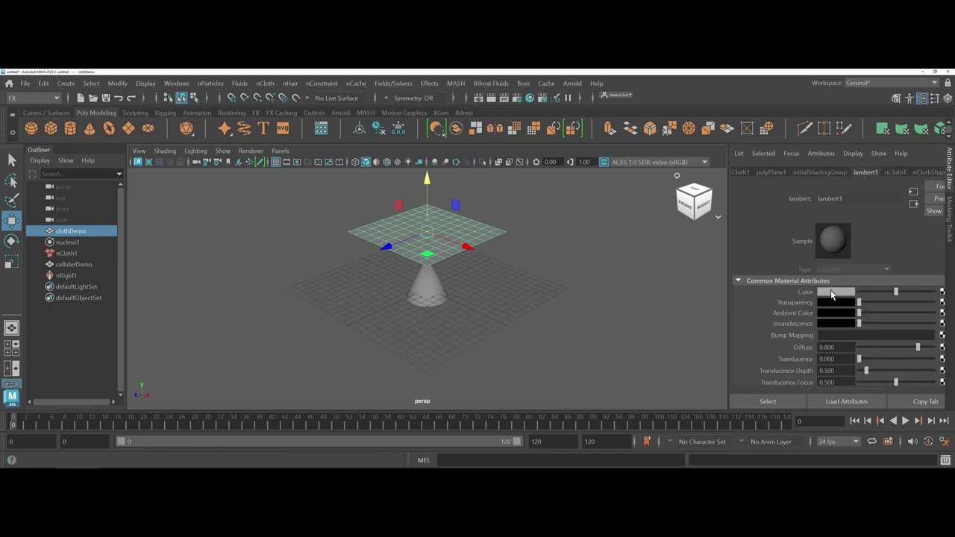
left_click(833, 293)
left_click_drag(728, 176, 709, 180)
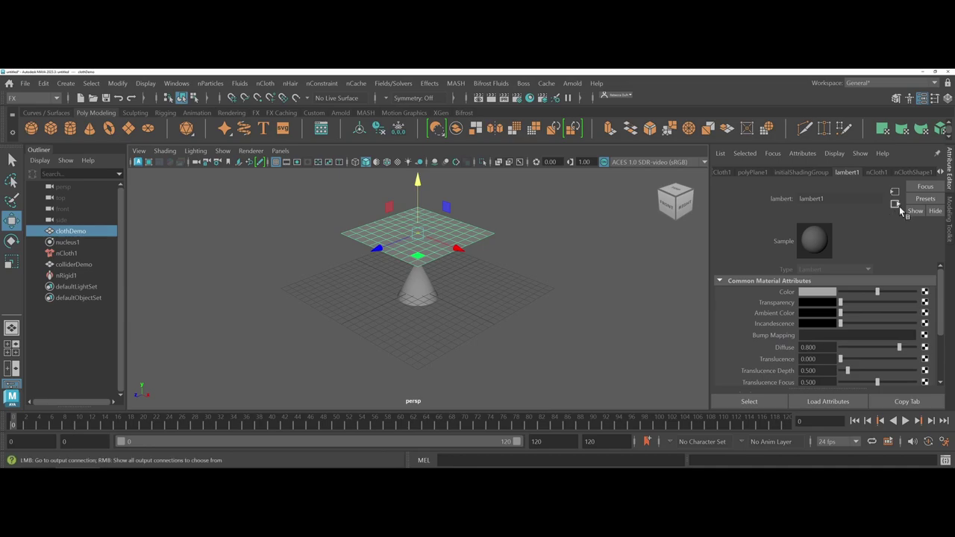
Show nClothShape1, browse presets without applying one, and expand Collisions (Thickness 0.091, Friction 0.100).
left_click(879, 173)
left_click(903, 172)
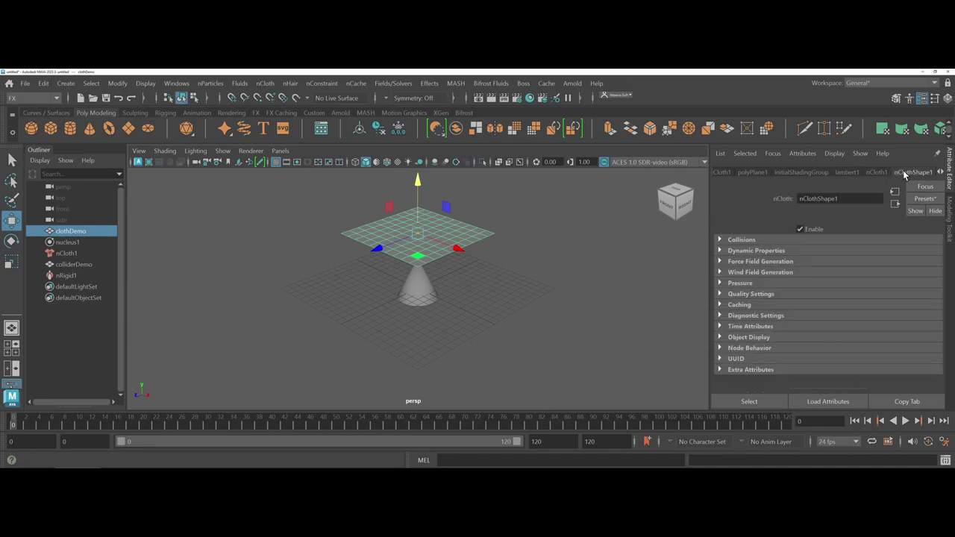
left_click(920, 198)
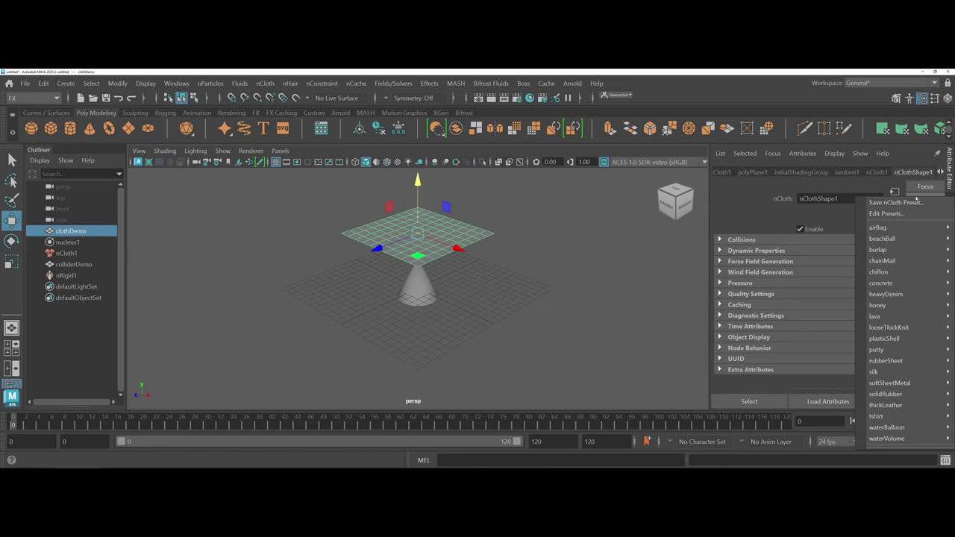
left_click(747, 238)
left_click(746, 240)
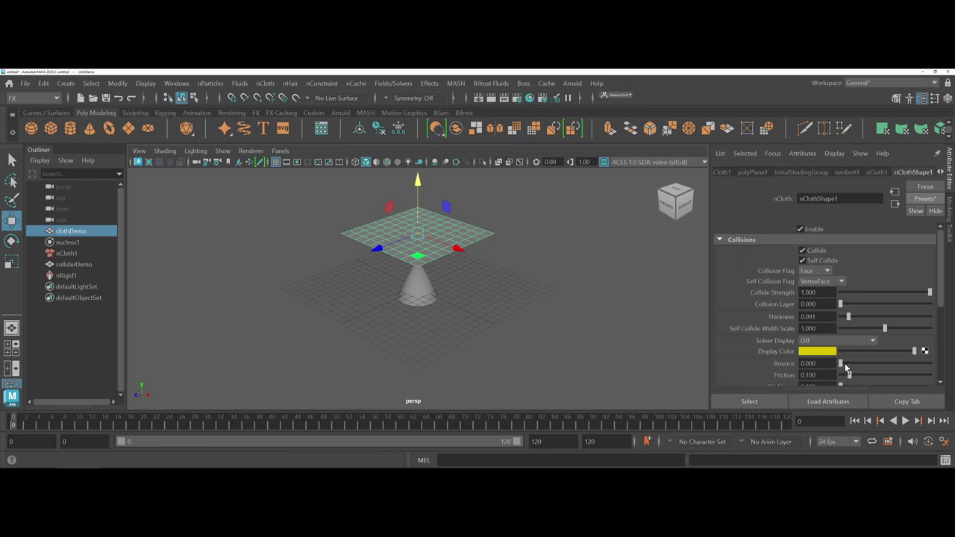
Raise the cloth's Bounce to 0.230, replay the simulation, and rewind to frame 0.
left_click_drag(841, 365, 860, 365)
left_click(905, 421)
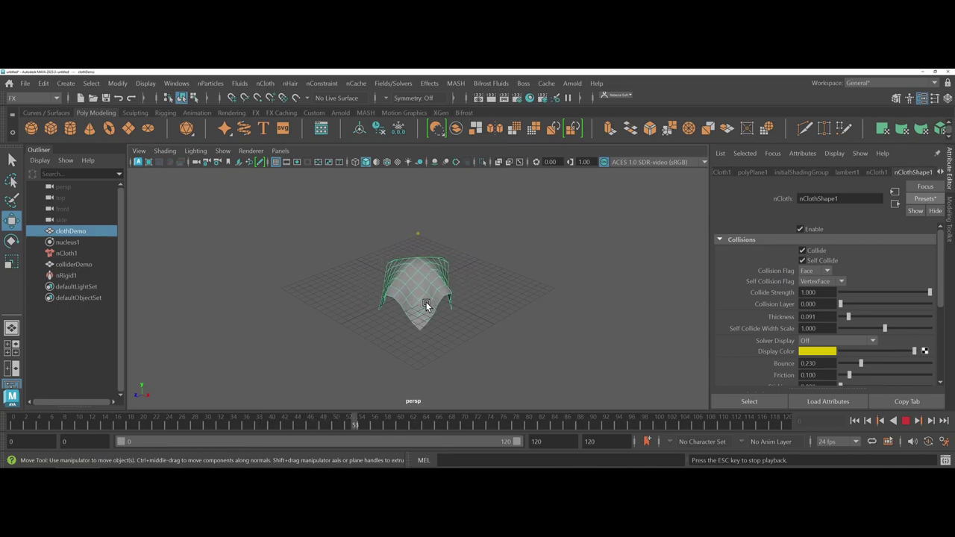
left_click(905, 421)
left_click(859, 421)
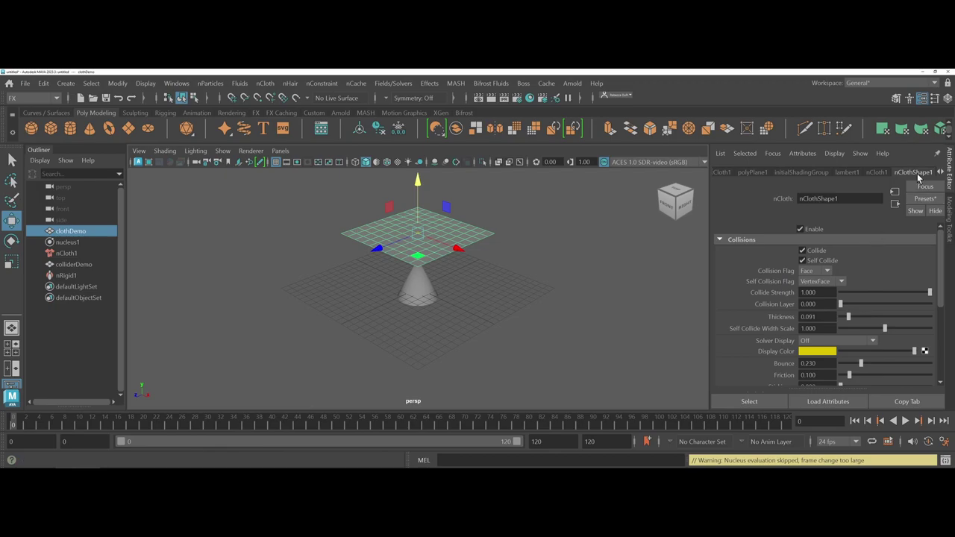
Apply the chainMail preset to the cloth and replay the drape, stopping at frame 43.
left_click(925, 199)
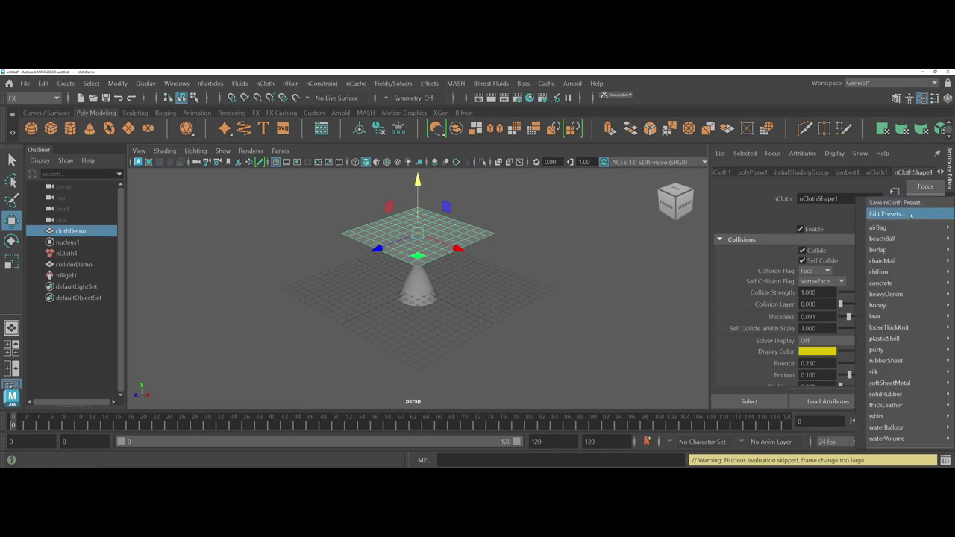
mouse_move(907, 228)
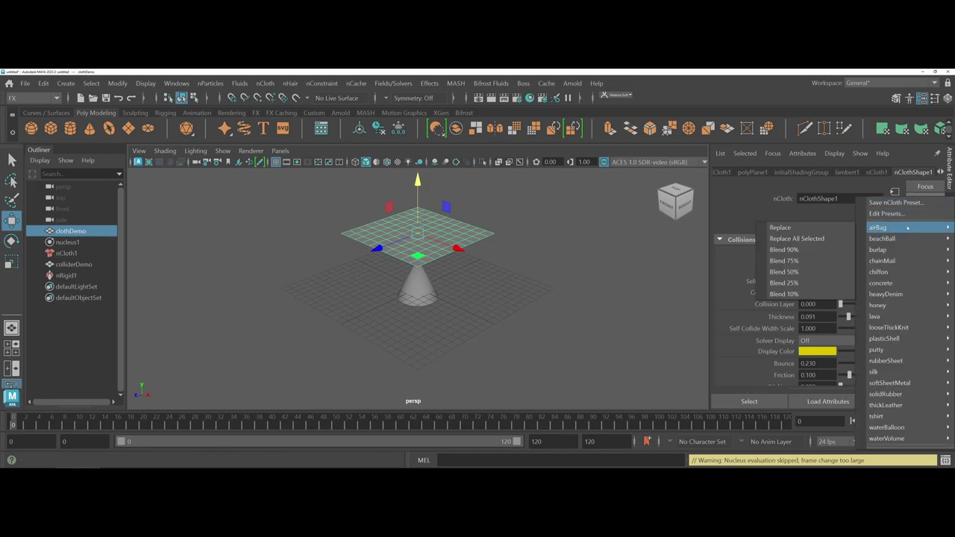
mouse_move(890, 295)
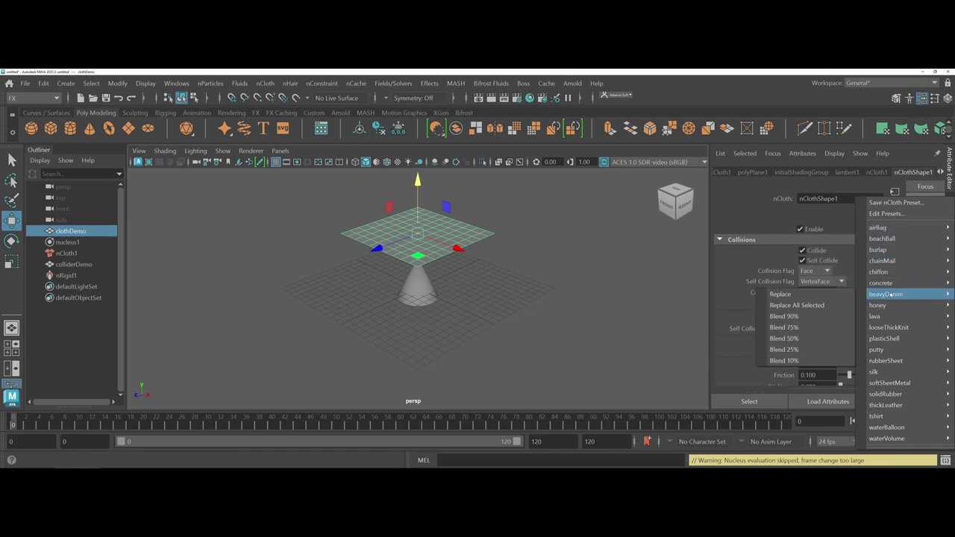
mouse_move(882, 262)
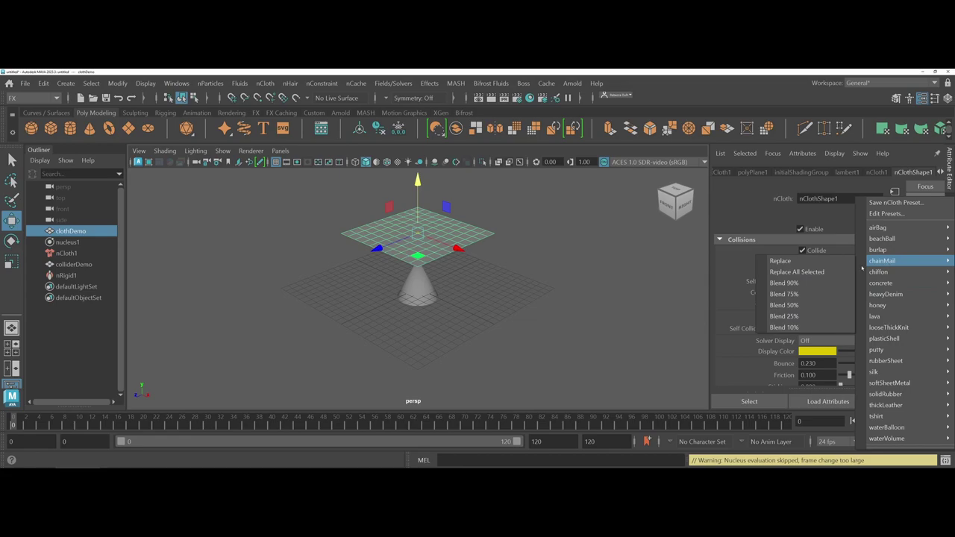
left_click(829, 263)
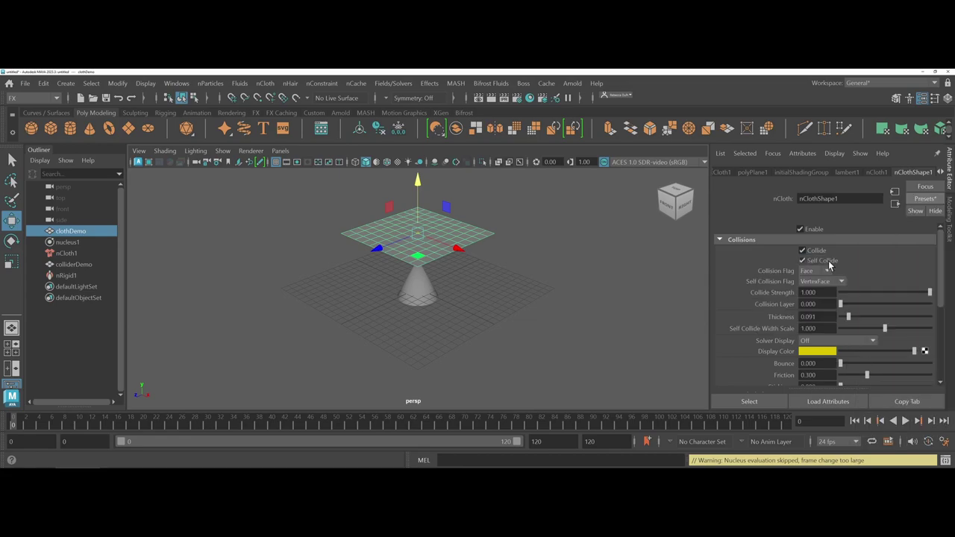
left_click(906, 421)
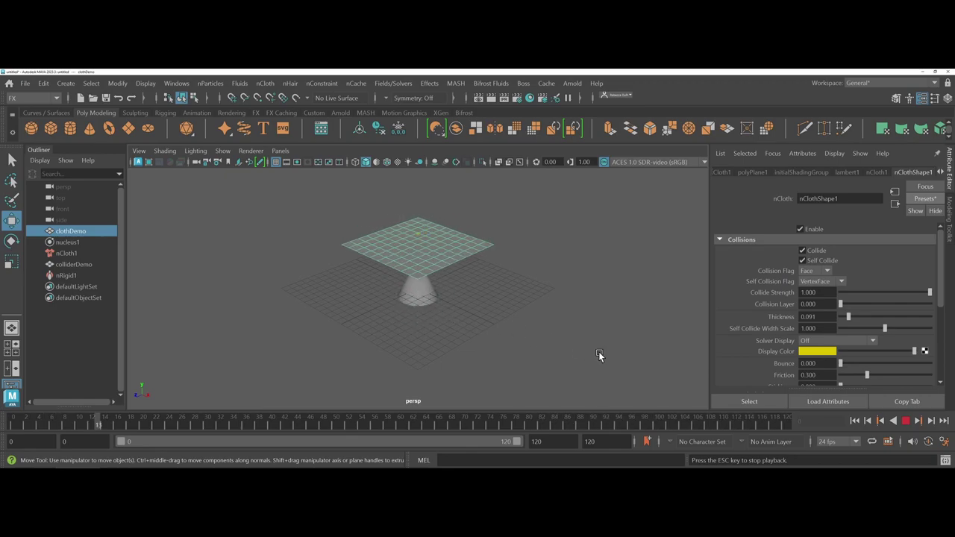
left_click(905, 420)
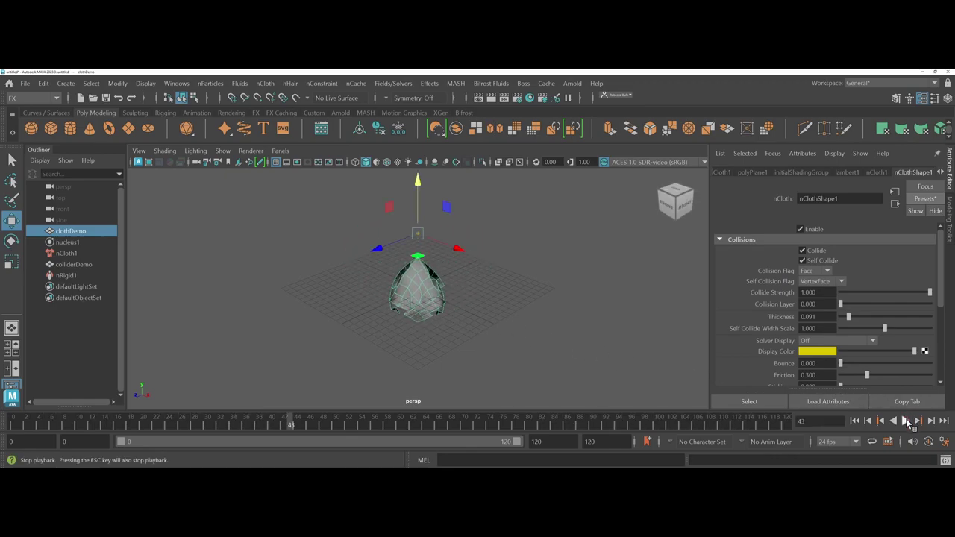
Test-run the cloth with the honey preset, then stop and rewind to frame 0.
left_click(854, 421)
left_click(924, 198)
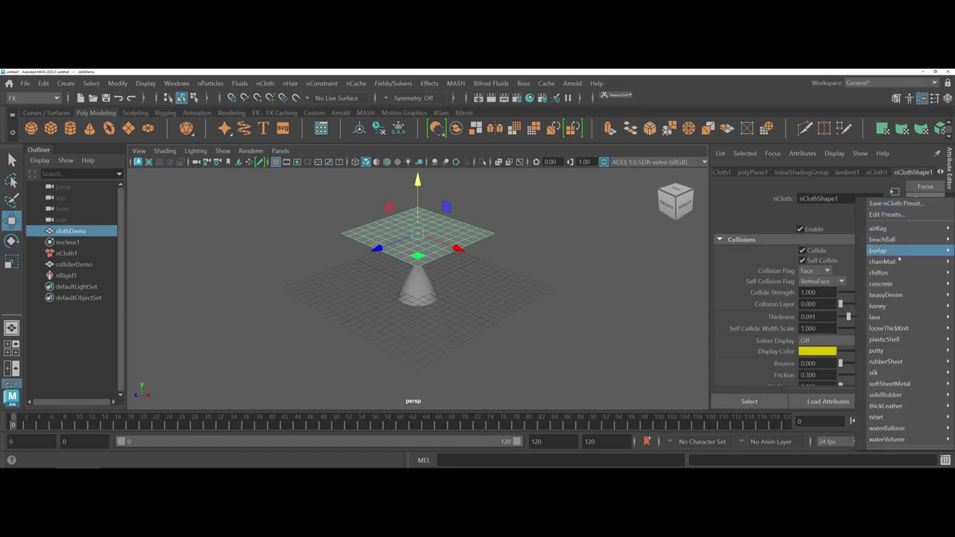
left_click(779, 306)
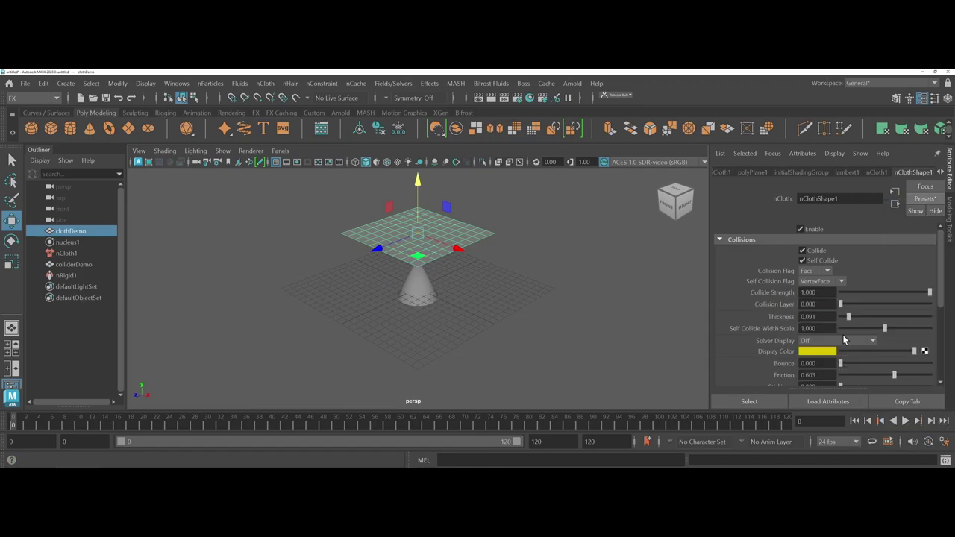
left_click(906, 420)
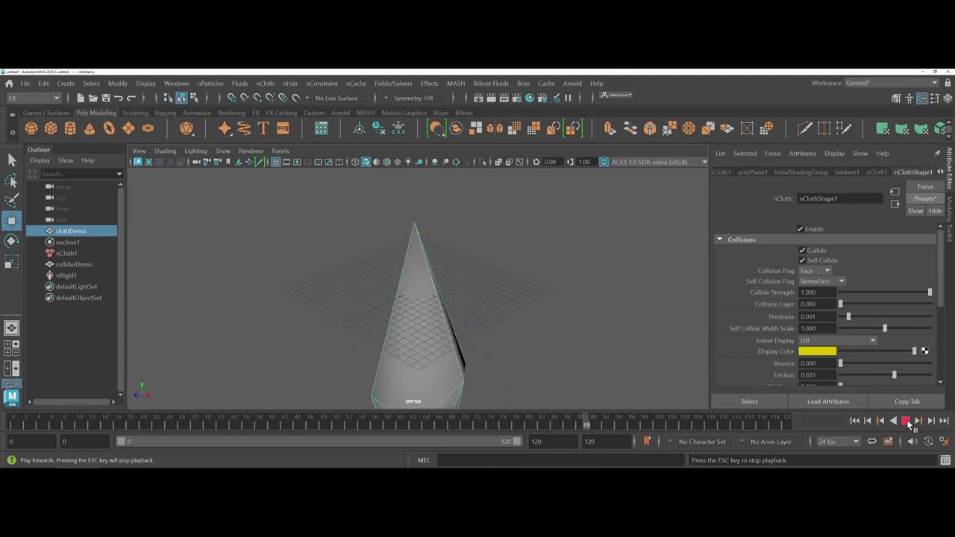
left_click(907, 420)
left_click(855, 420)
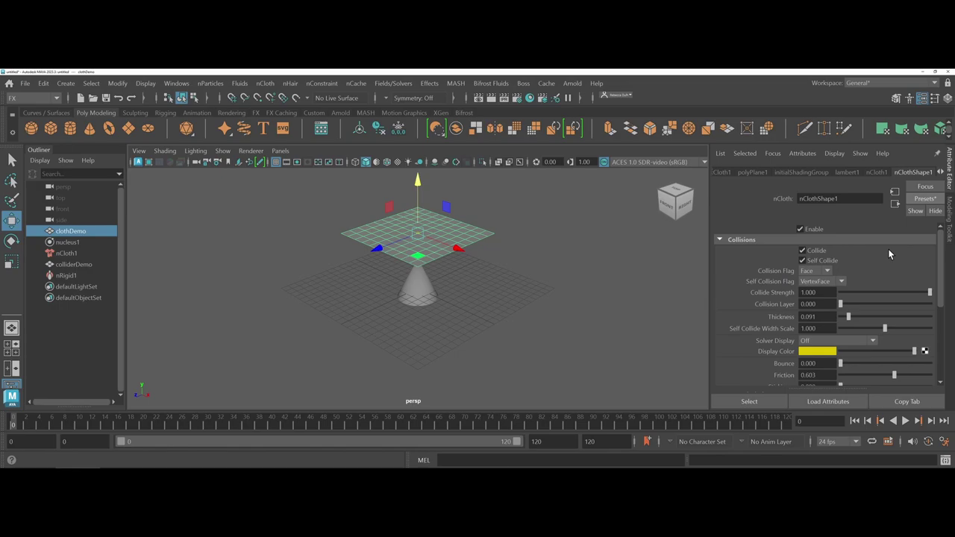
Replace the cloth settings with the chainMail preset, restoring Friction to 0.300.
left_click(926, 198)
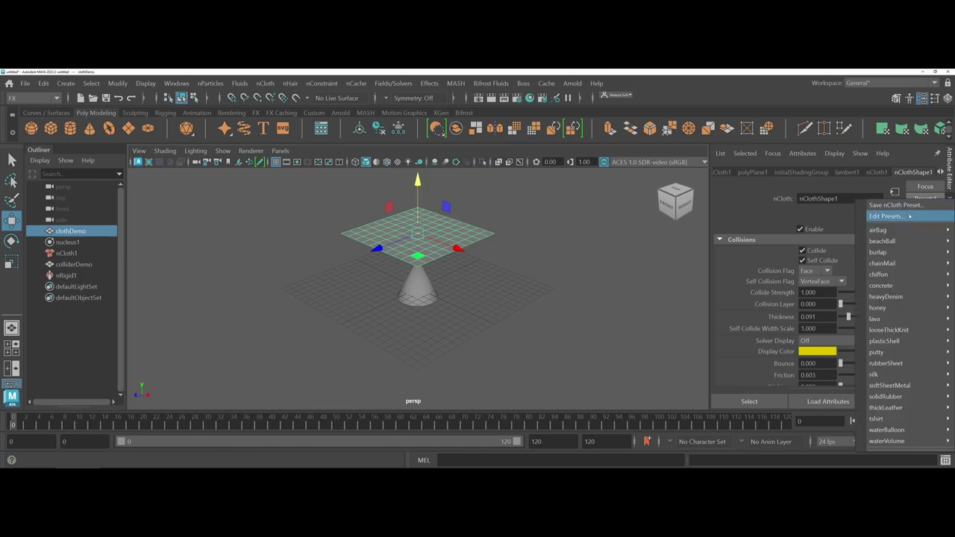
mouse_move(892, 242)
mouse_move(884, 262)
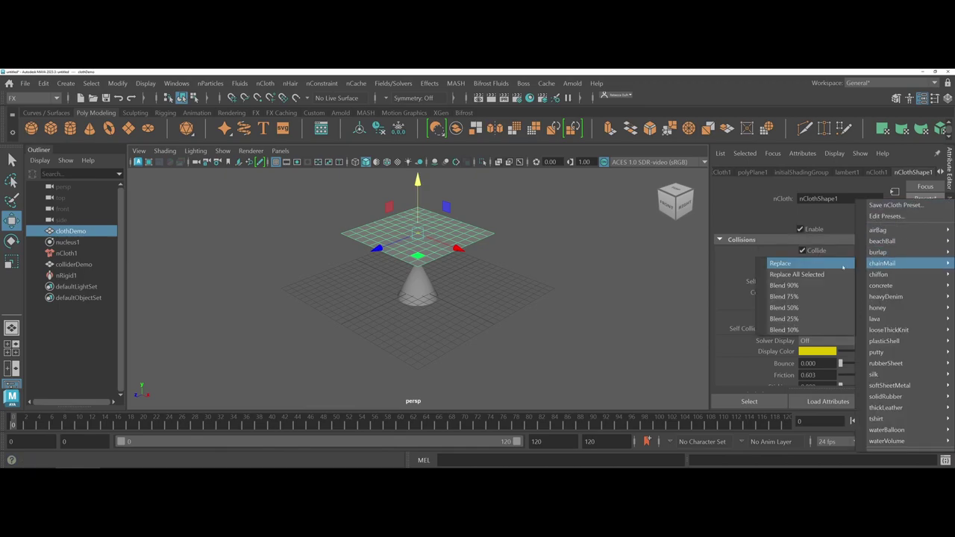
left_click(842, 262)
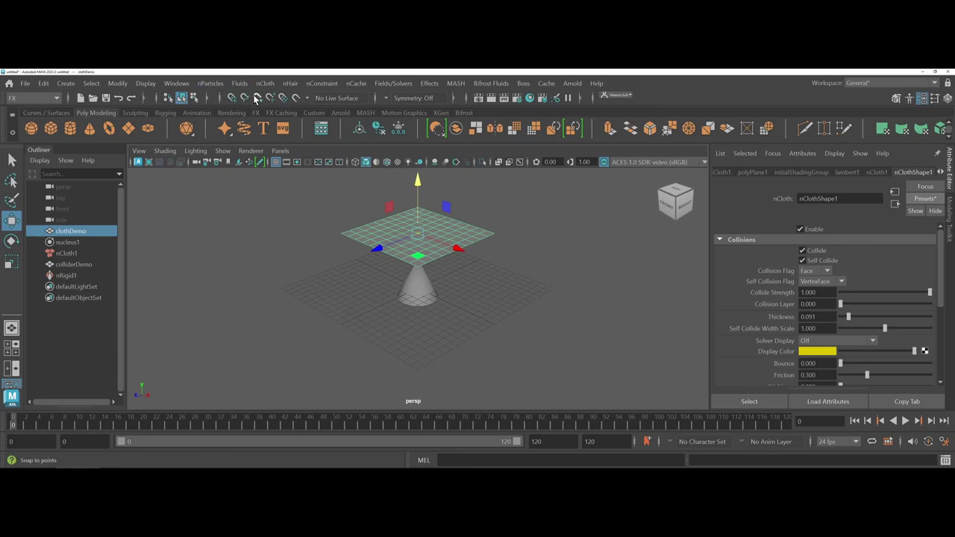
Create a polygon plane beside the cone, scale it into a large ground and lower it slightly.
left_click(127, 130)
middle_click_drag(454, 308, 531, 339)
key("r")
left_click_drag(489, 325, 602, 312)
key("w")
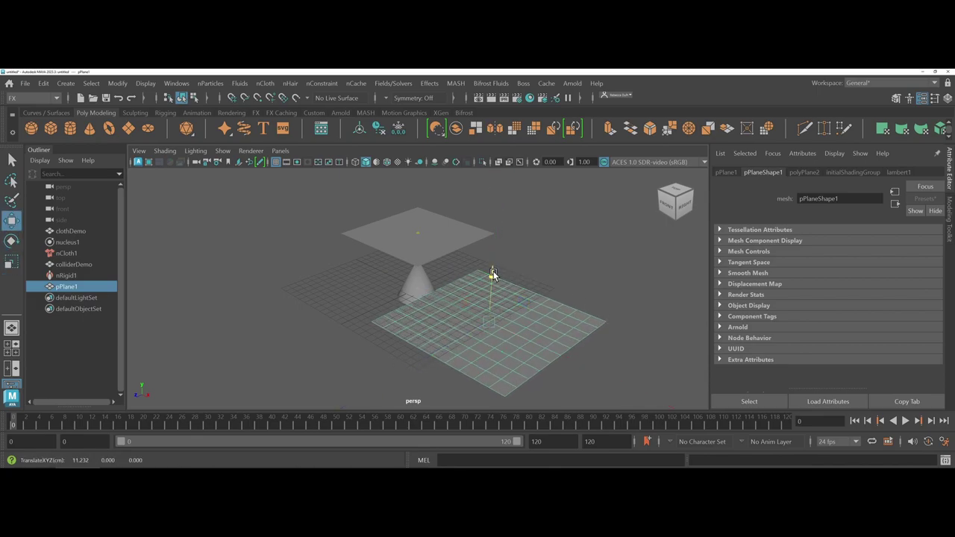
left_click_drag(492, 271, 491, 278)
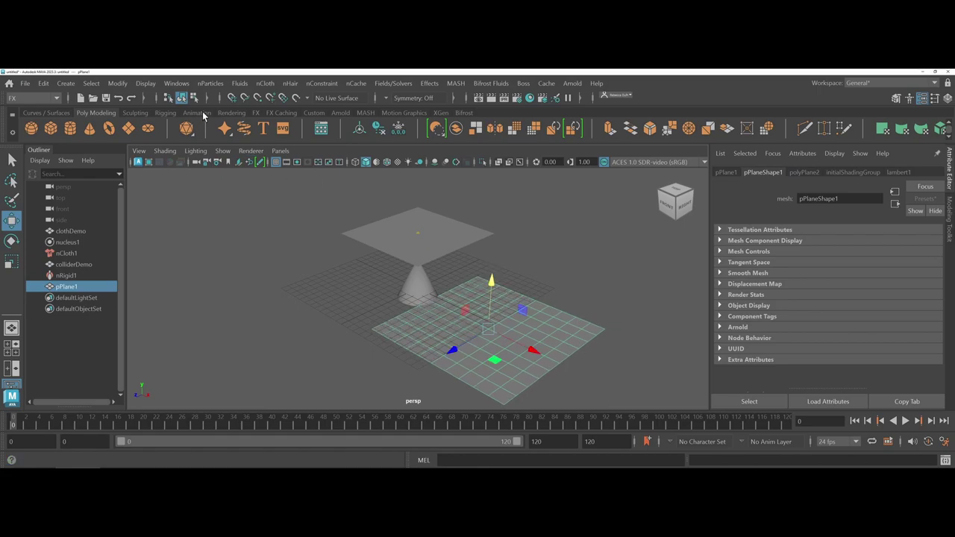
Make the plane a passive collider and rename it groundCollider.
left_click(264, 84)
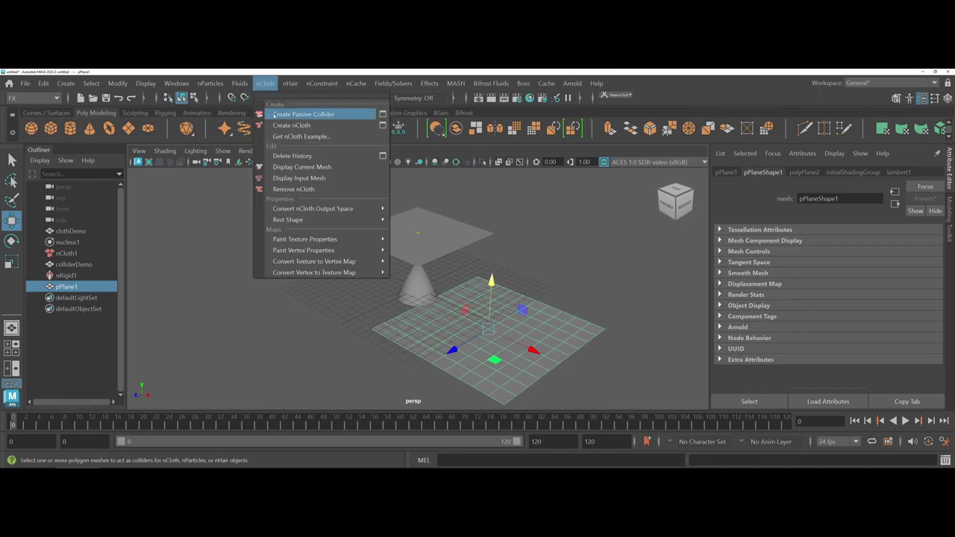
left_click(298, 114)
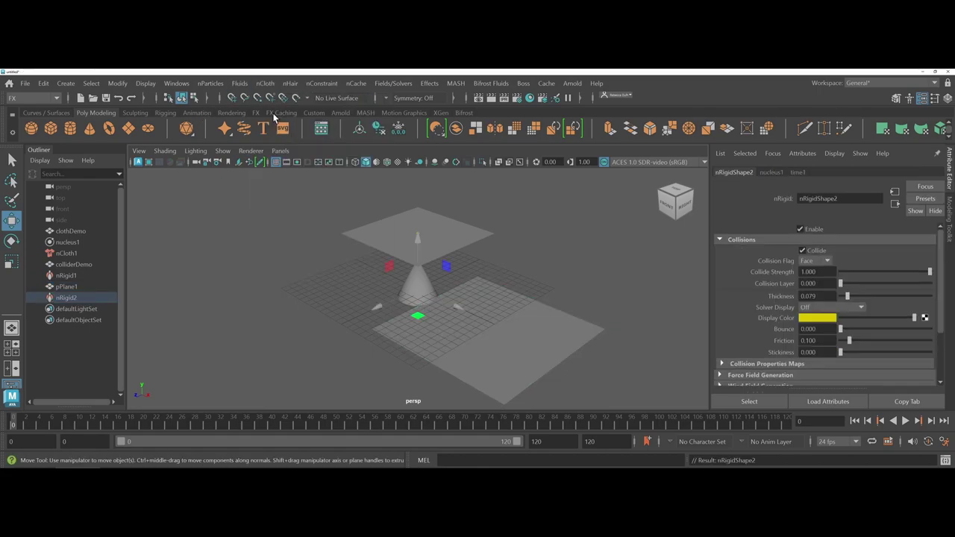
double_click(60, 287)
key("BackSpace")
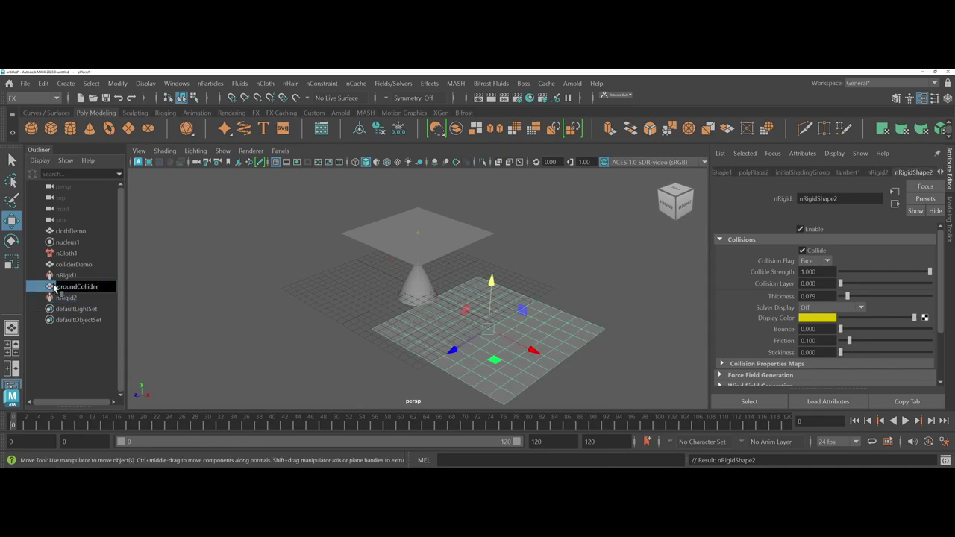
type("groundCollider")
key("Return")
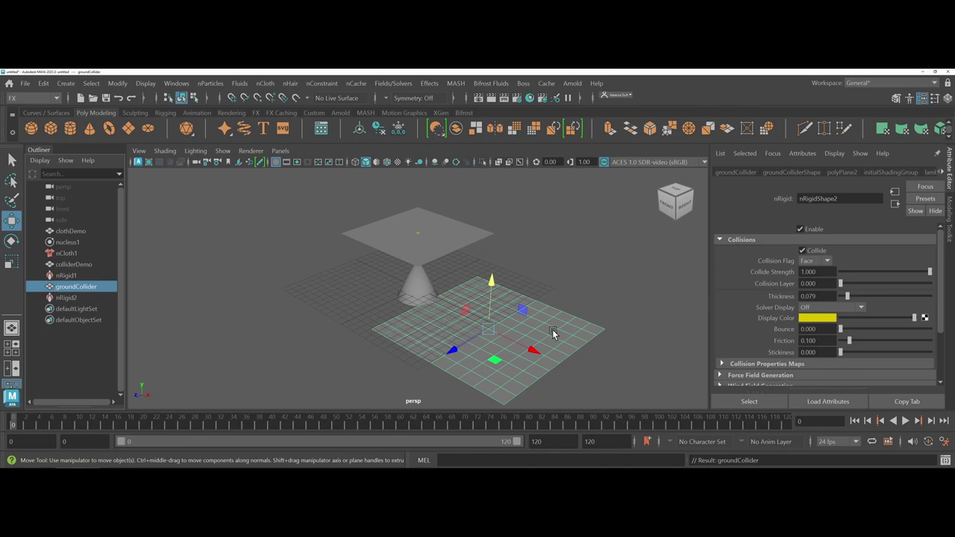
Create an emitter and place it at 13.313, 7.985, 0 above the ground plane.
left_click(585, 284)
left_click(212, 84)
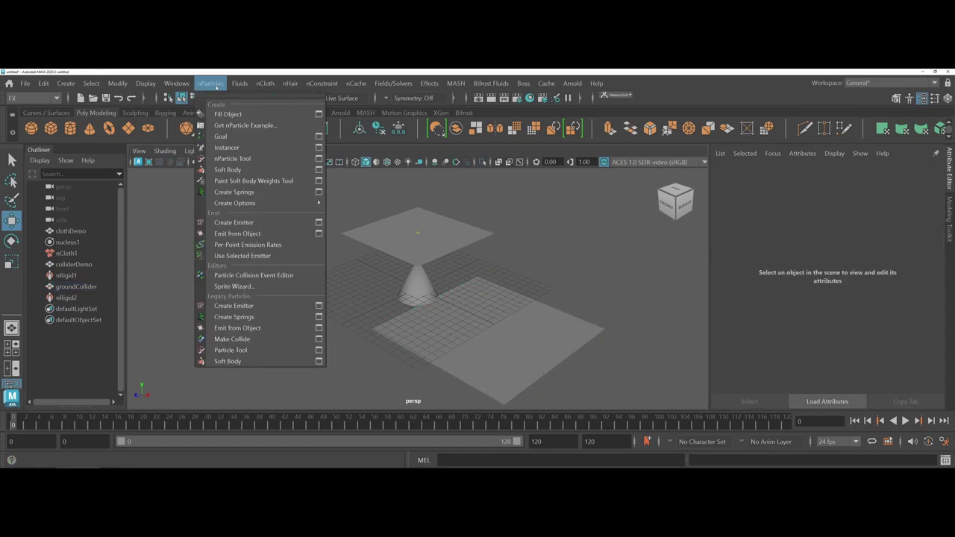
left_click(234, 223)
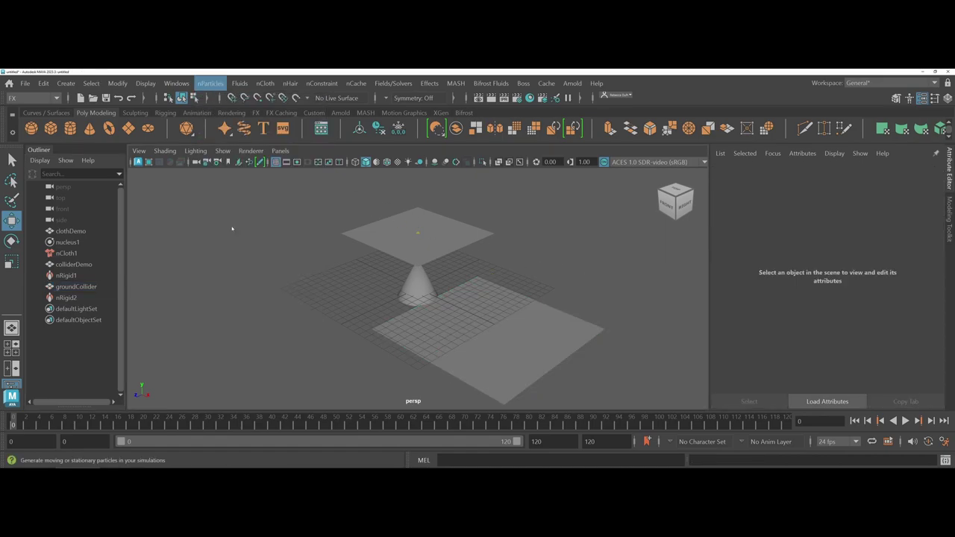
left_click_drag(457, 306, 547, 346)
left_click_drag(508, 279, 515, 212)
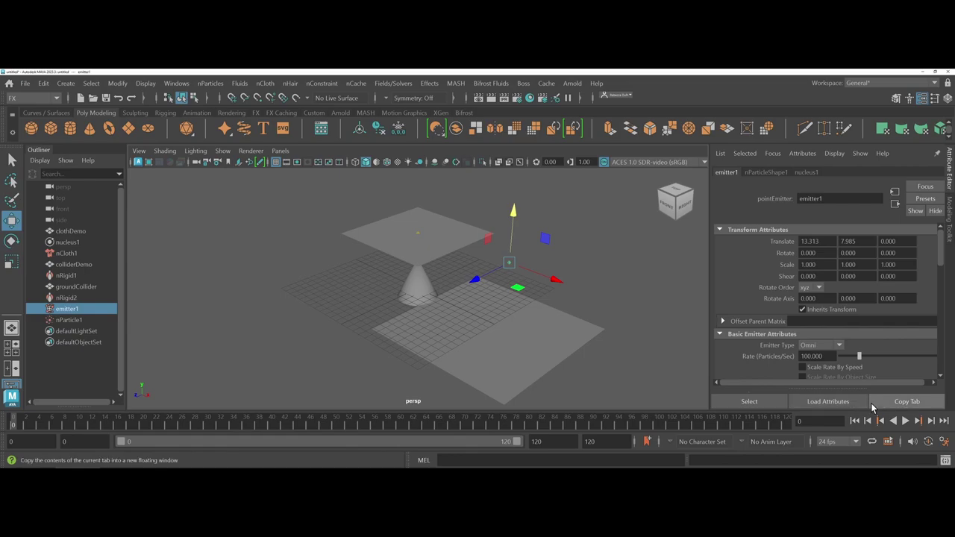
Play the simulation to watch the particles land on groundCollider, then stop it.
left_click(904, 421)
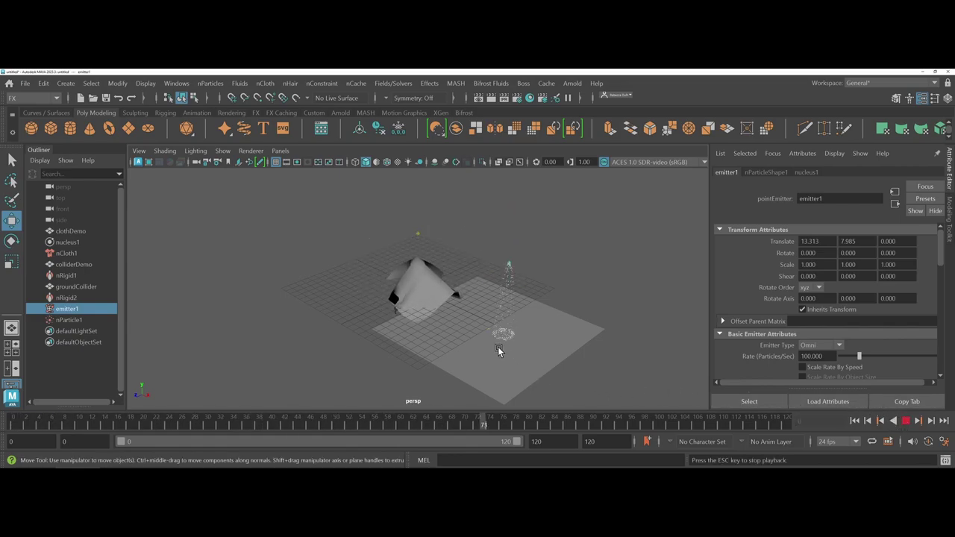
scroll(524, 358, "up", 3)
middle_click_drag(516, 345, 428, 292, "alt")
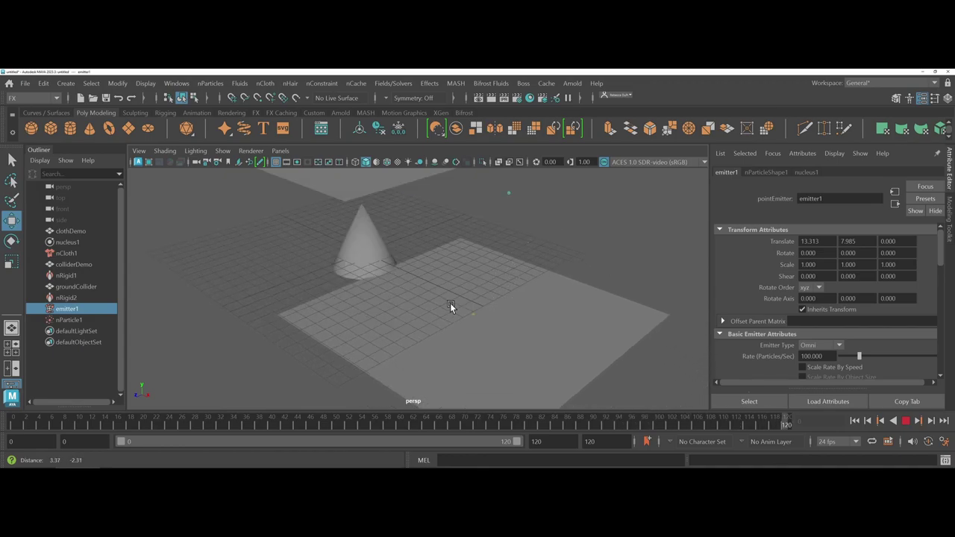
scroll(429, 295, "up", 3)
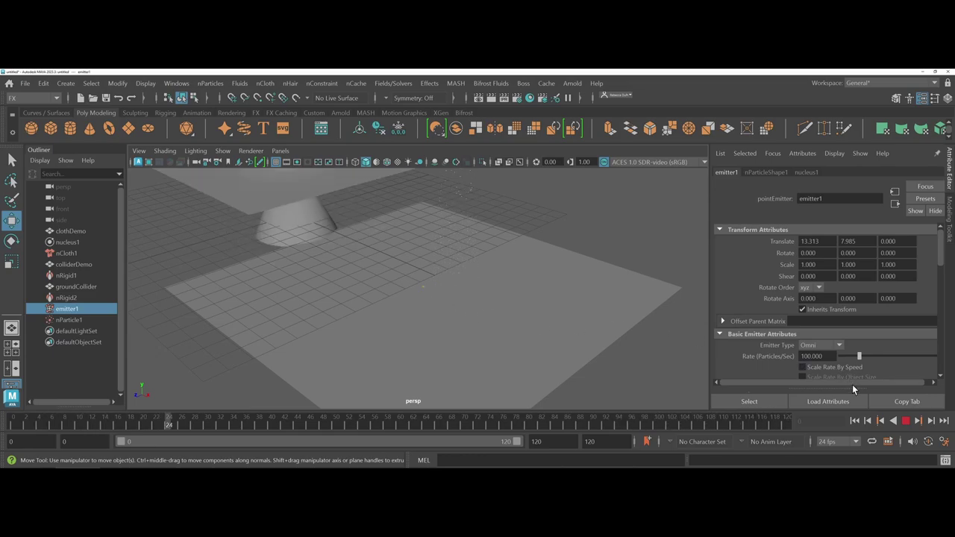
left_click(906, 421)
scroll(553, 335, "down", 5)
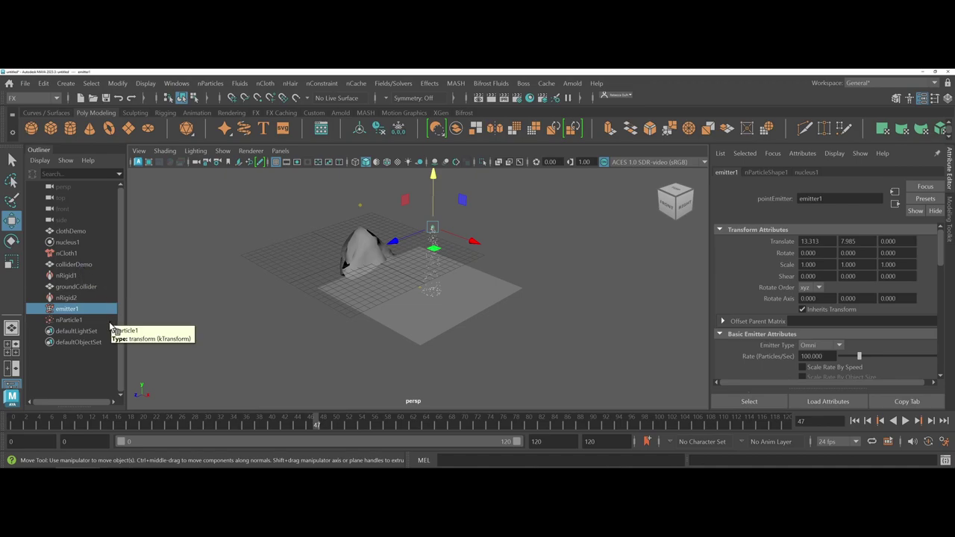
Review nCloth1, colliderDemo, groundCollider and nucleus1 attributes, ending on Gravity 9.800 along 0, -1, 0.
left_click(90, 256)
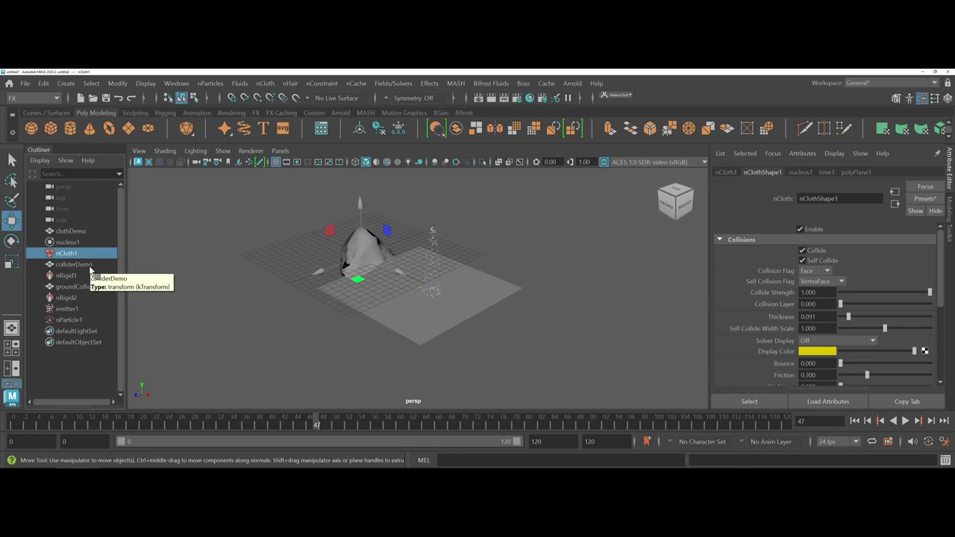
left_click(89, 265)
left_click(90, 287)
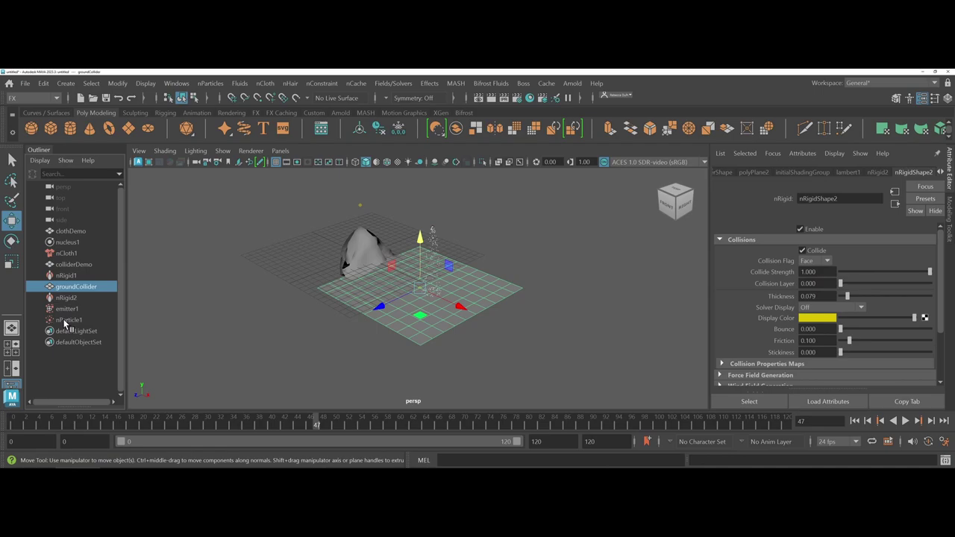
left_click(69, 244)
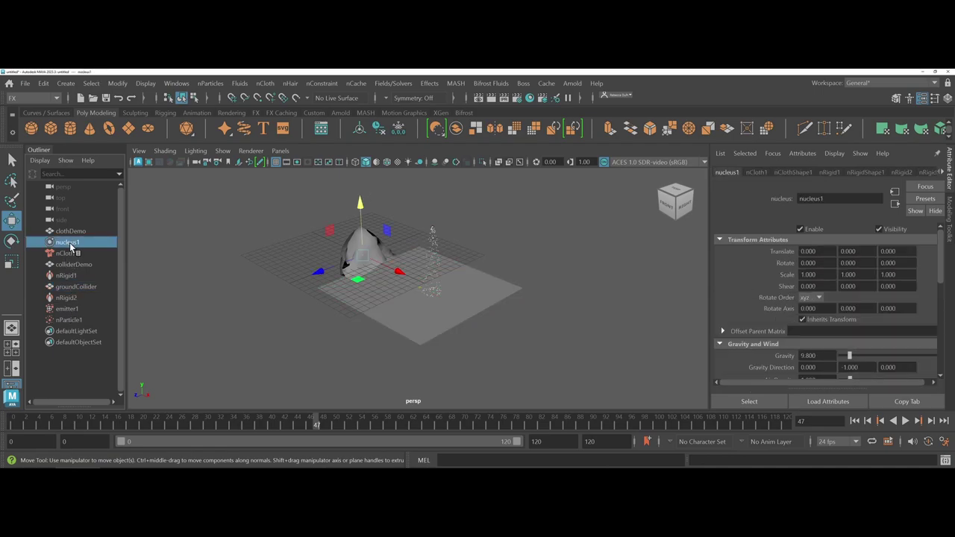